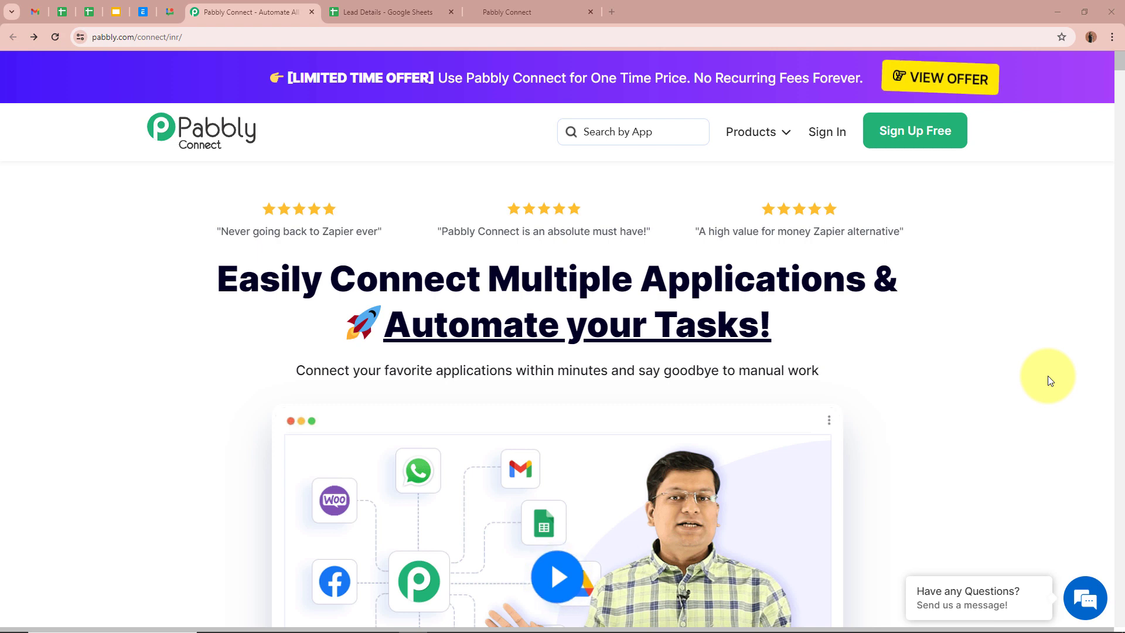
- Switch to the Lead Details spreadsheet with First Name, Last Name, Phone Number and Email columns
left_click(407, 12)
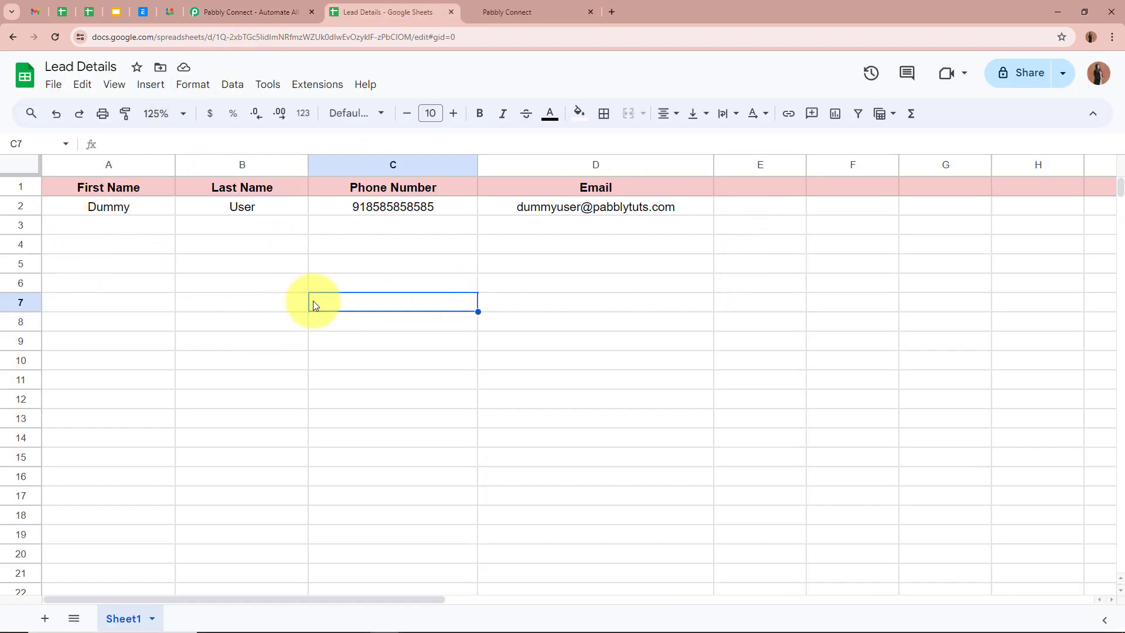
- Bring up the GoHighLevel Settings > My Staff page listing the four existing account users
left_click(586, 8)
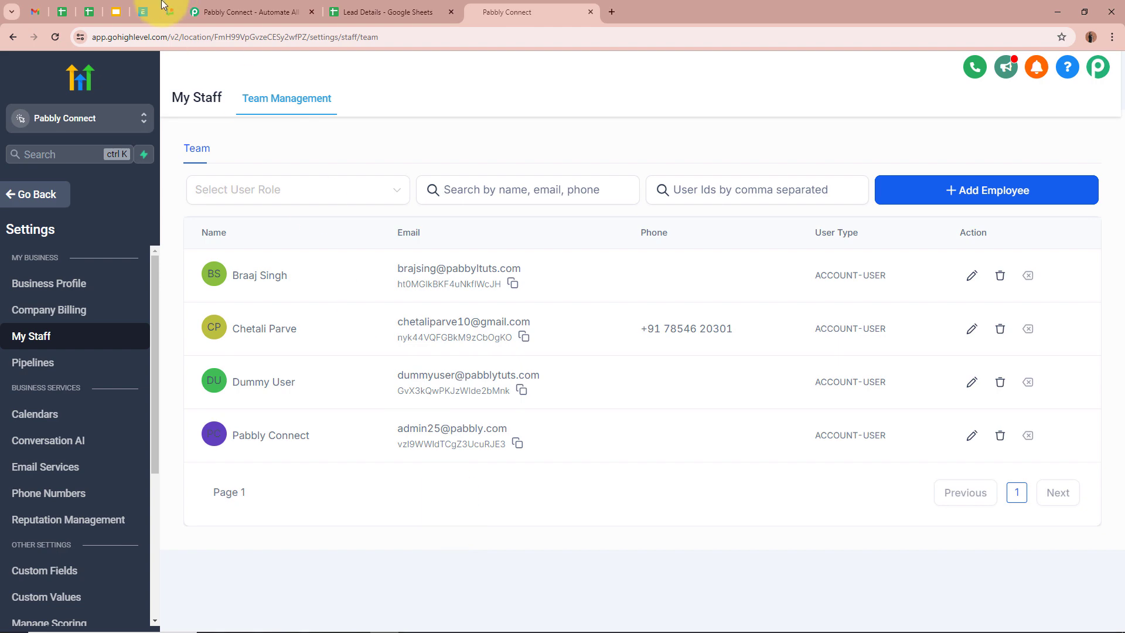
- Switch back to the 'Pabbly Connect - Automate All' homepage tab
left_click(217, 11)
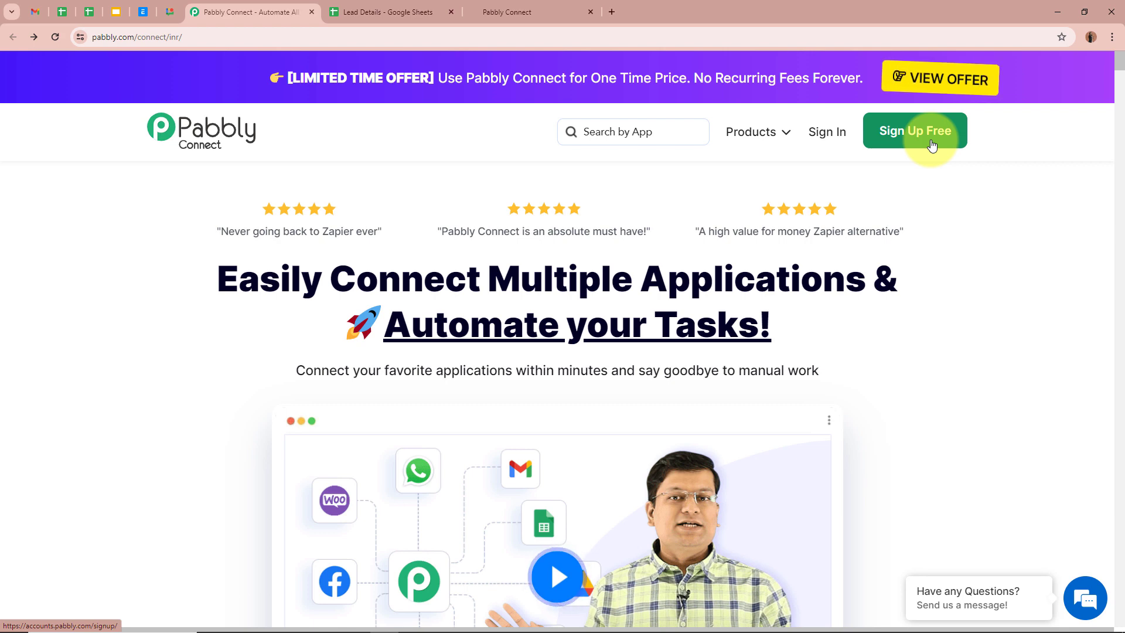
- Sign in and open Pabbly Connect via Access Now on the All Pabbly Apps page
left_click(828, 134)
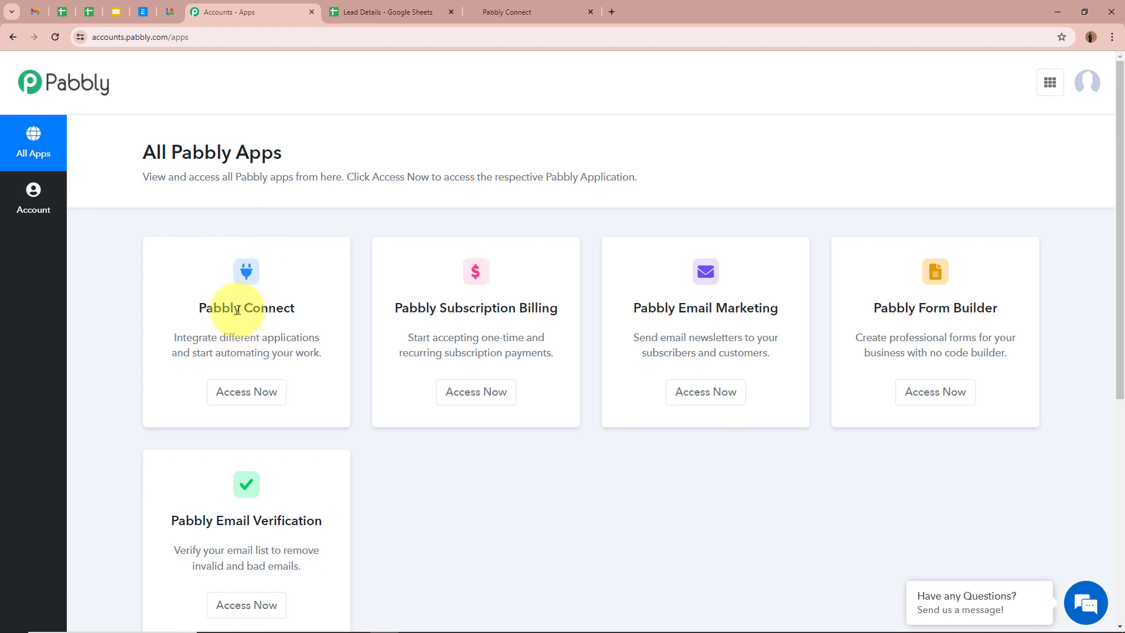
left_click(245, 393)
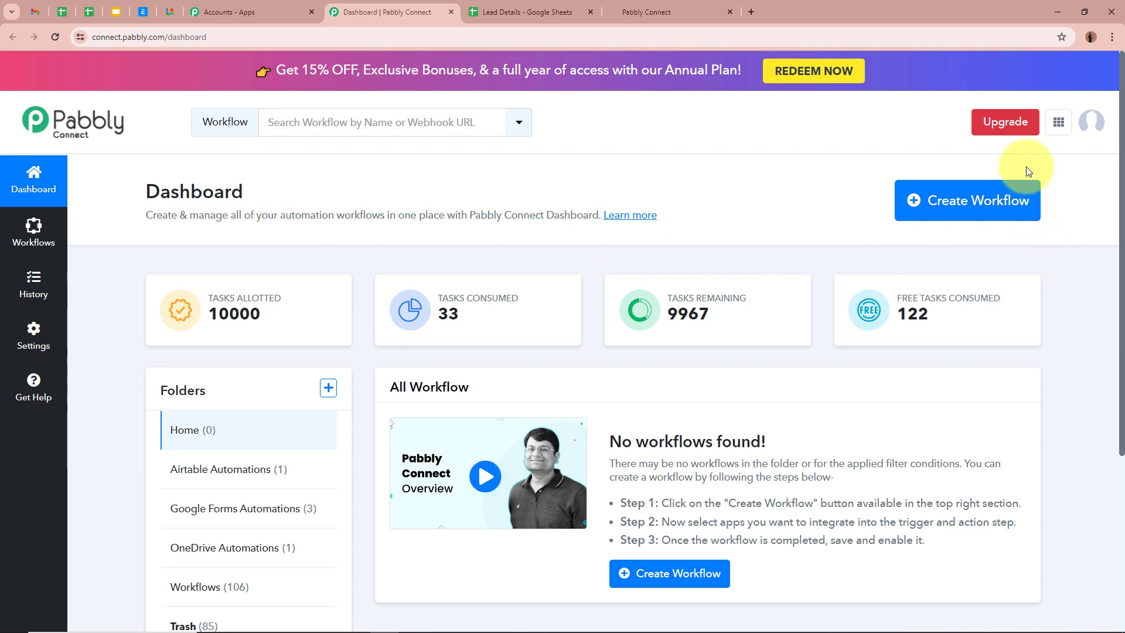
- Create a workflow named 'Create GoHighLevel User from Google Sheets' in the GoHighLevel Automations folder
left_click(962, 201)
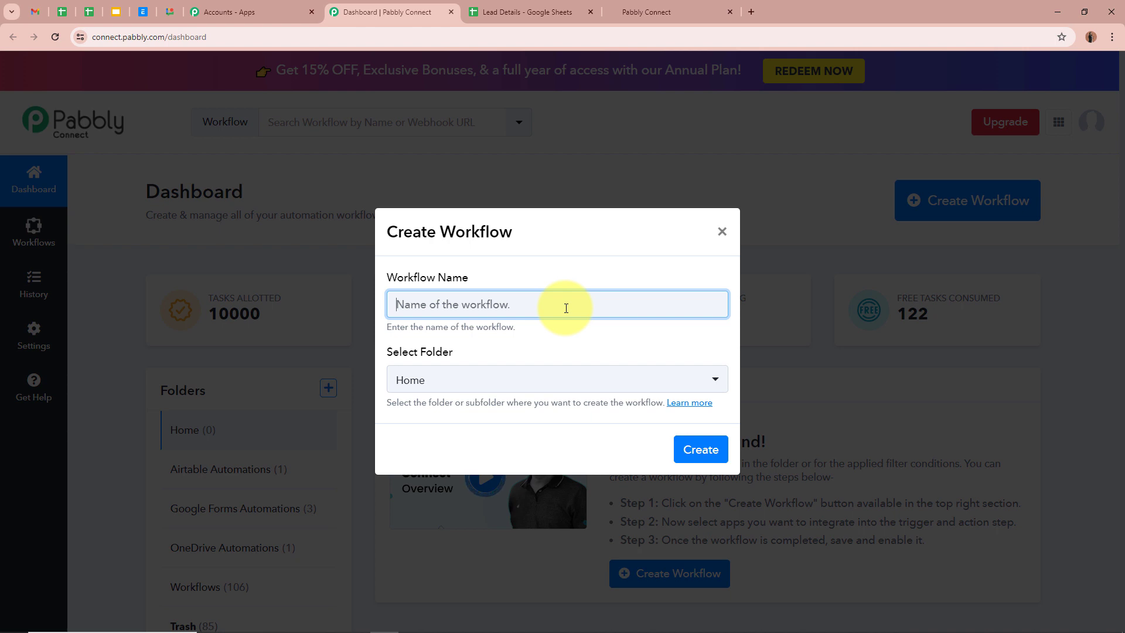
type("Create GoHighLevel User from Google Sheets")
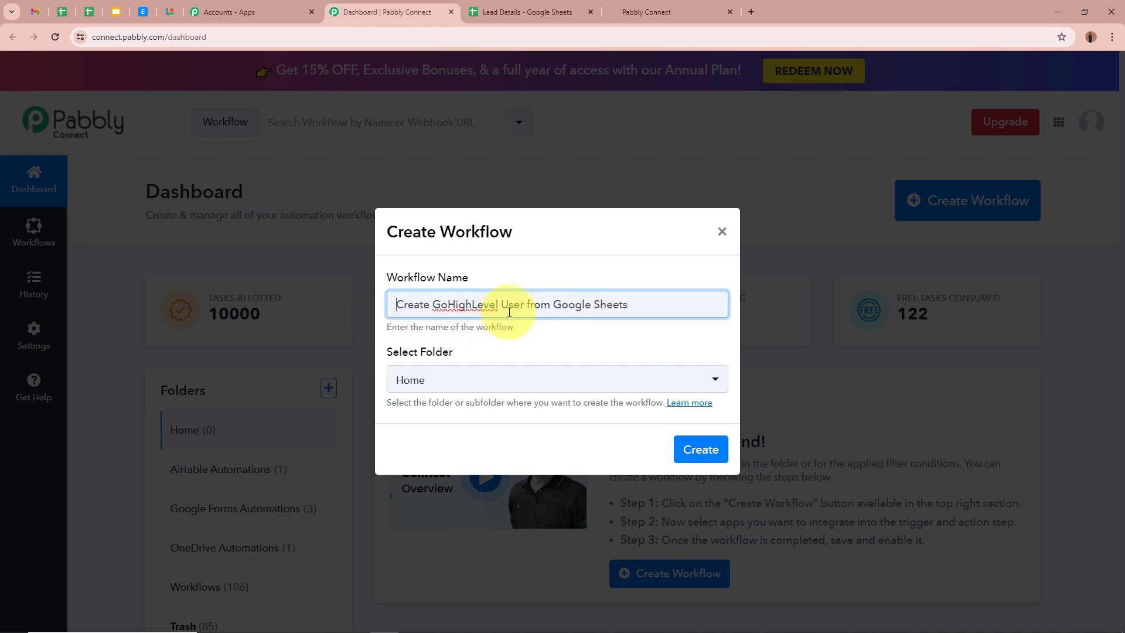
left_click(619, 347)
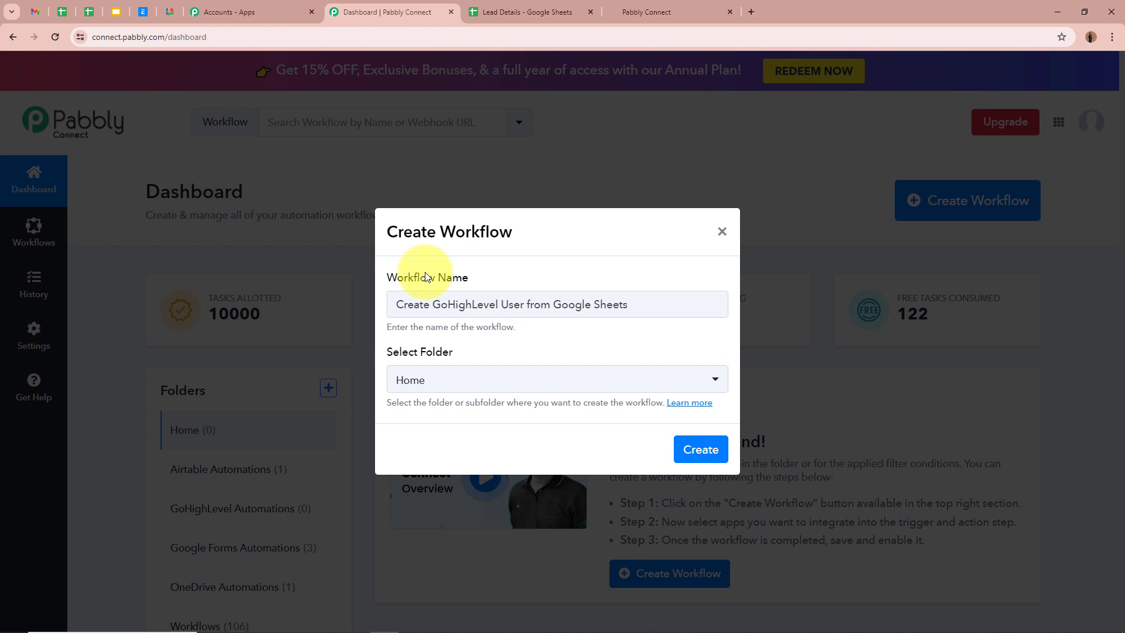
left_click(717, 378)
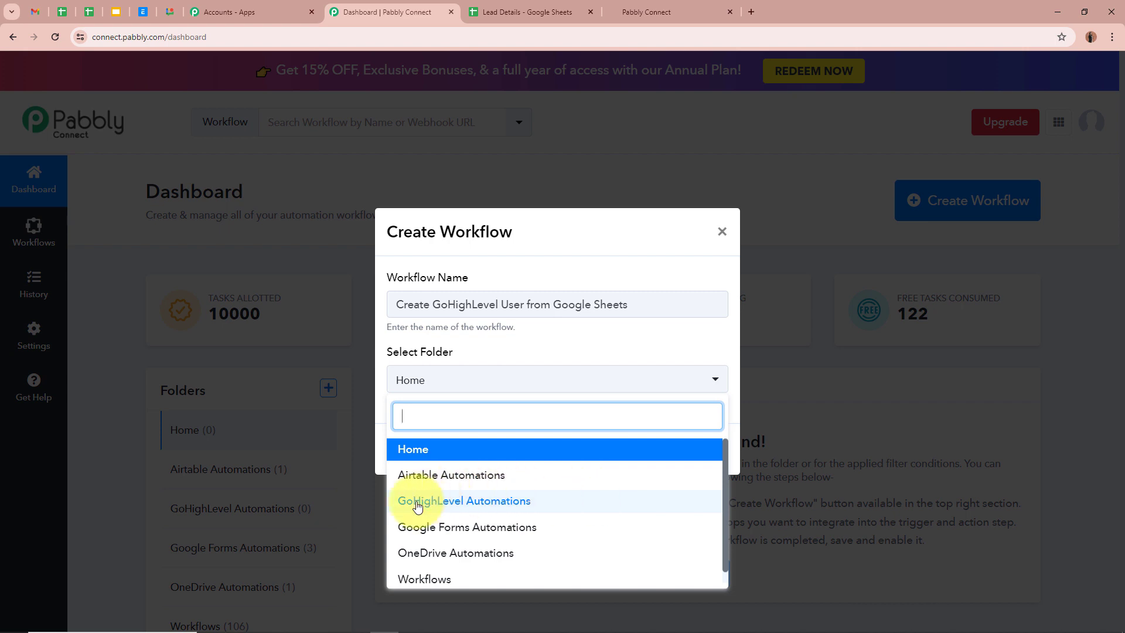
left_click(500, 502)
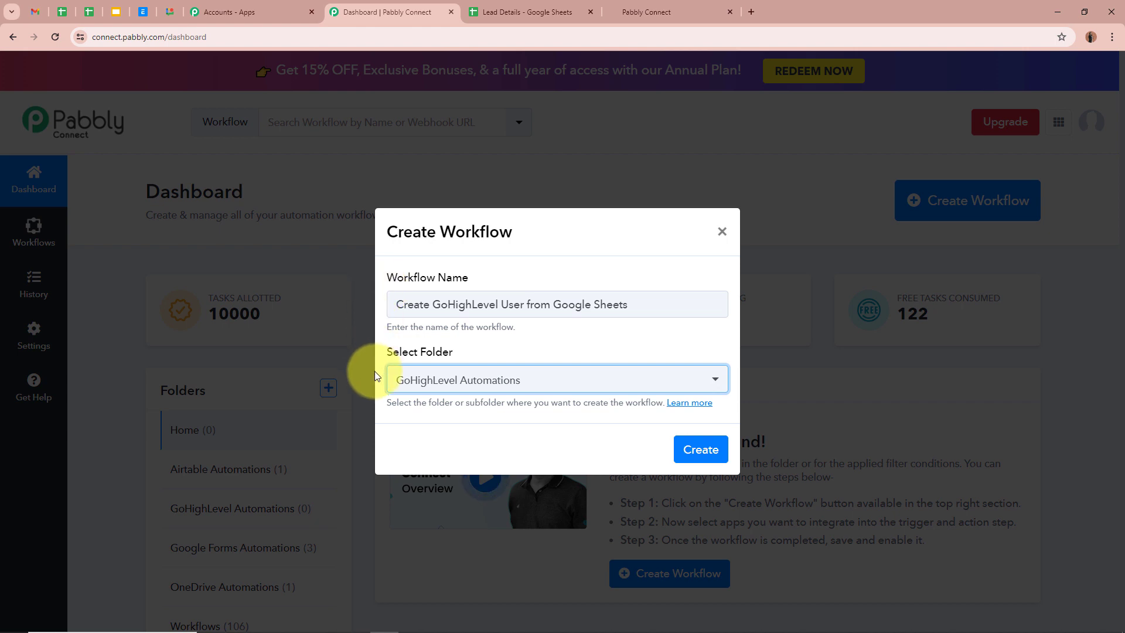
left_click_drag(389, 305, 688, 335)
left_click(687, 336)
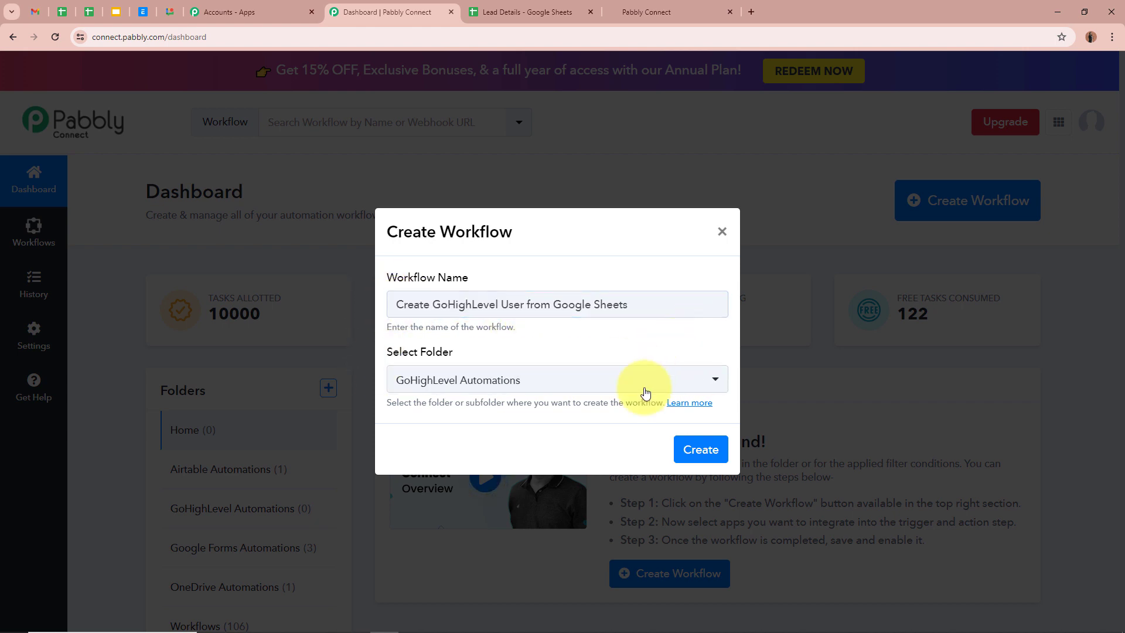
left_click(701, 450)
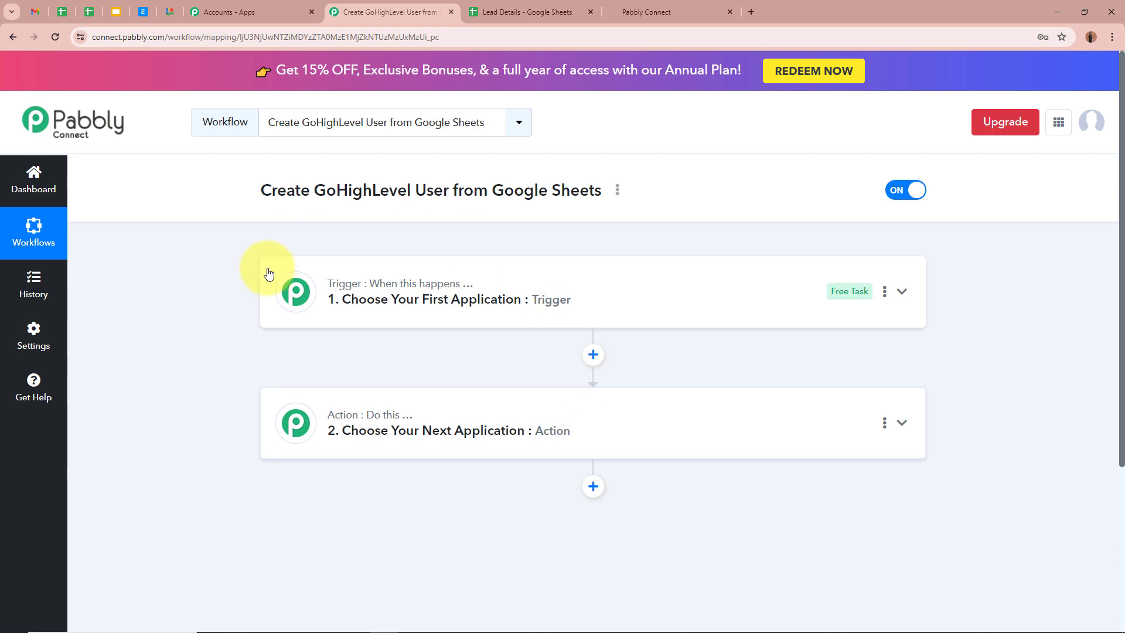
- Search 'Goo' and set Google Sheets as the trigger app, showing its trigger events
mouse_move(317, 433)
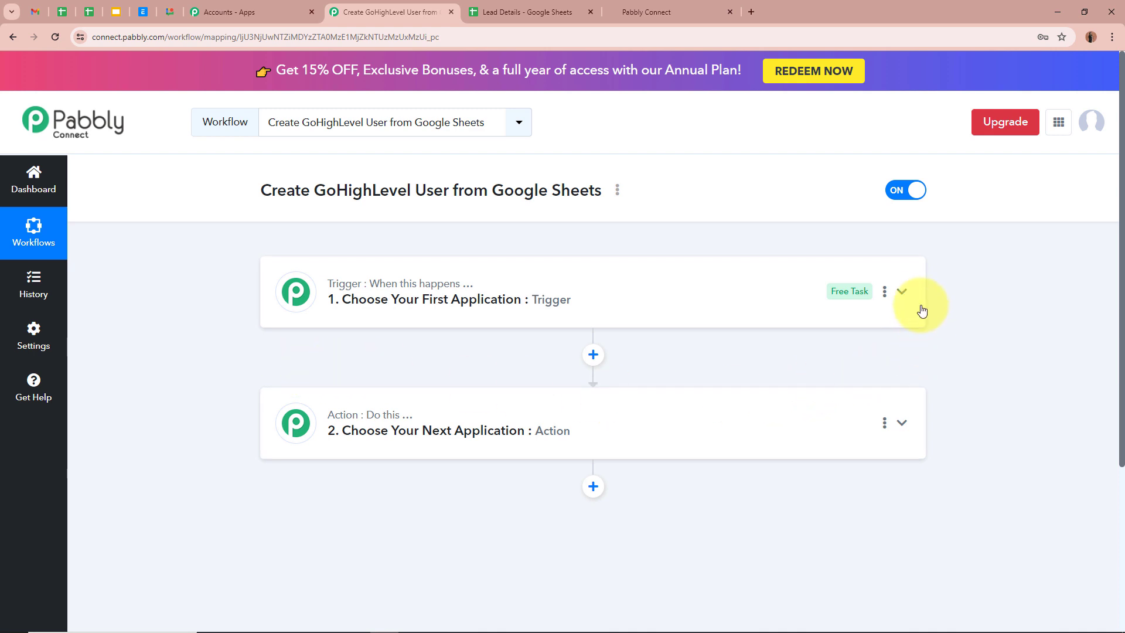
left_click(907, 295)
left_click(613, 377)
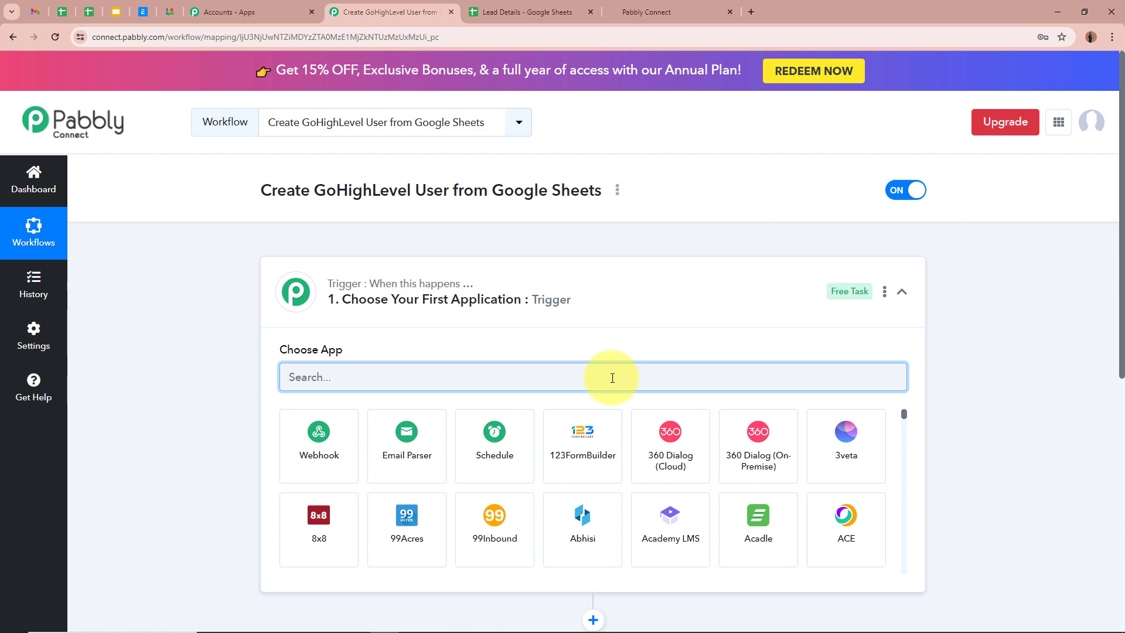
type("Goo")
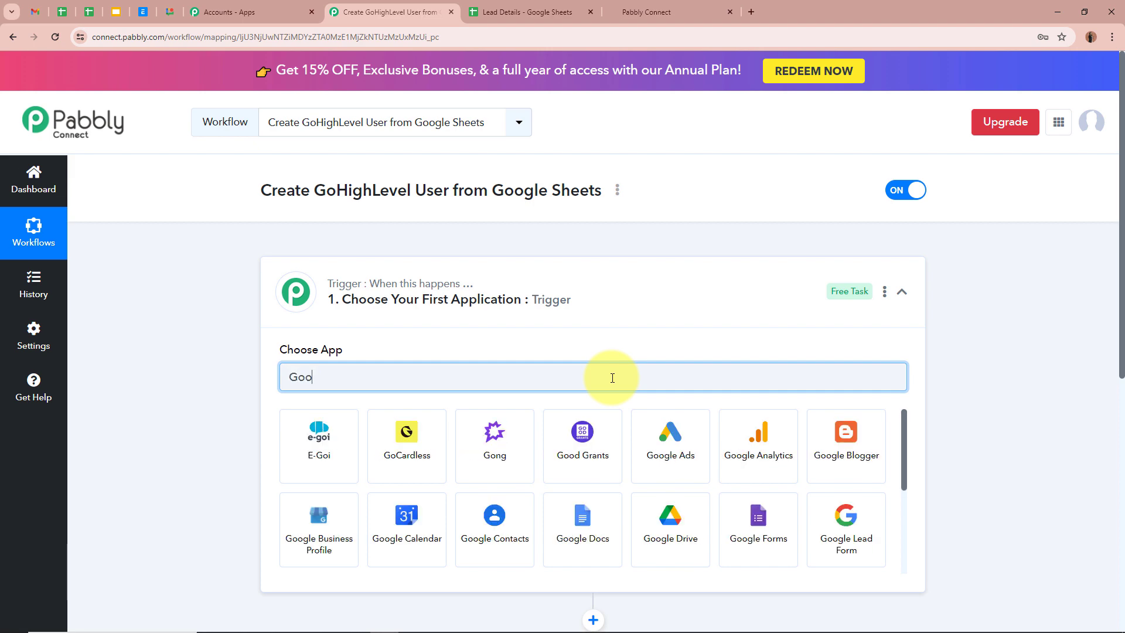
left_click(670, 528)
left_click(380, 444)
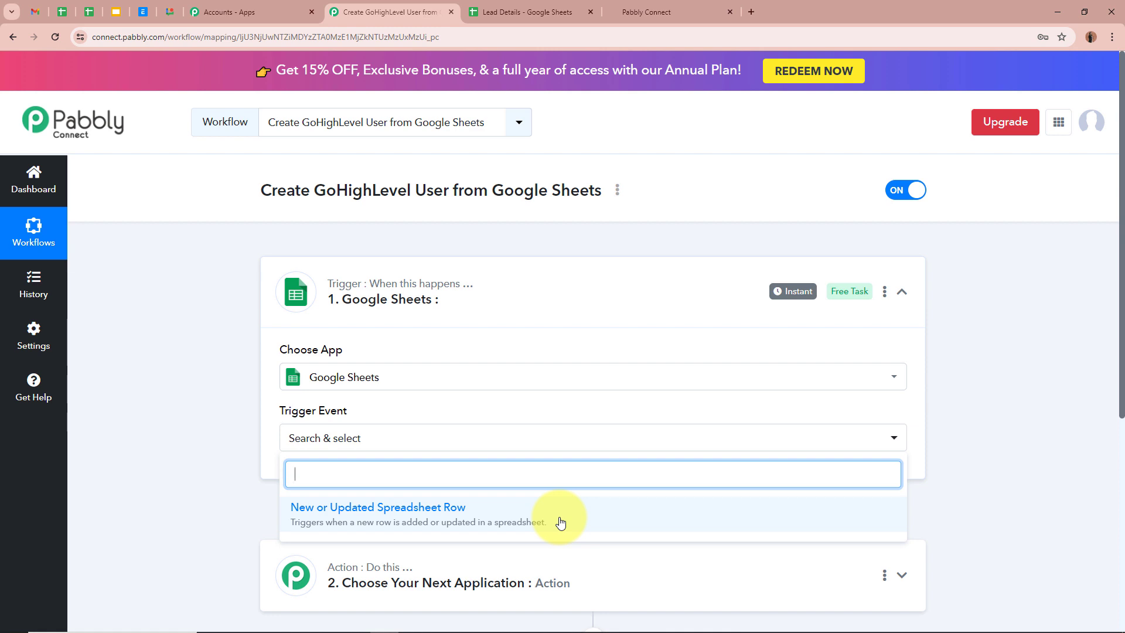
- Choose New or Updated Spreadsheet Row as the trigger event, review the webhook instructions, and go to Lead Details
left_click(561, 523)
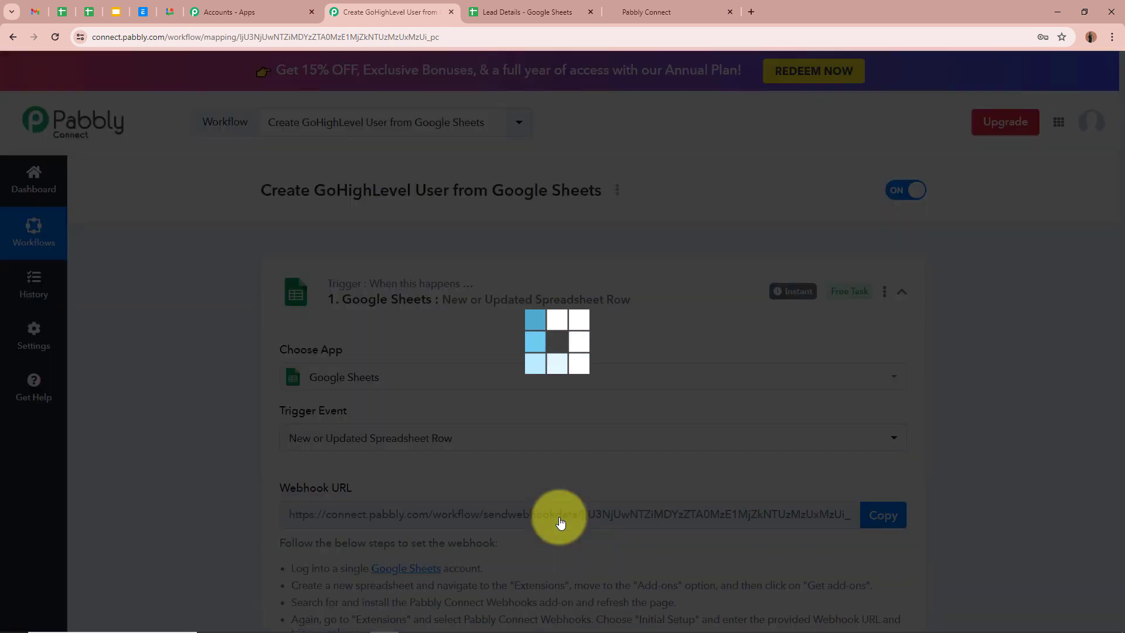
scroll(179, 467, "down", 3)
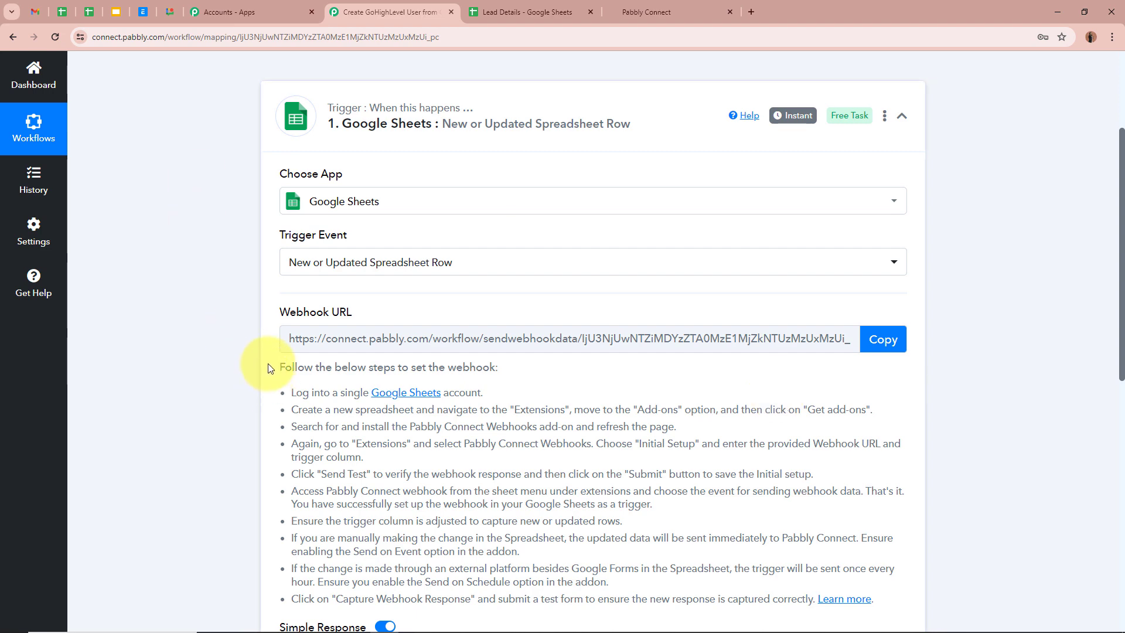
scroll(135, 324, "down", 2)
left_click_drag(279, 250, 604, 490)
scroll(603, 490, "up", 2)
left_click(755, 556)
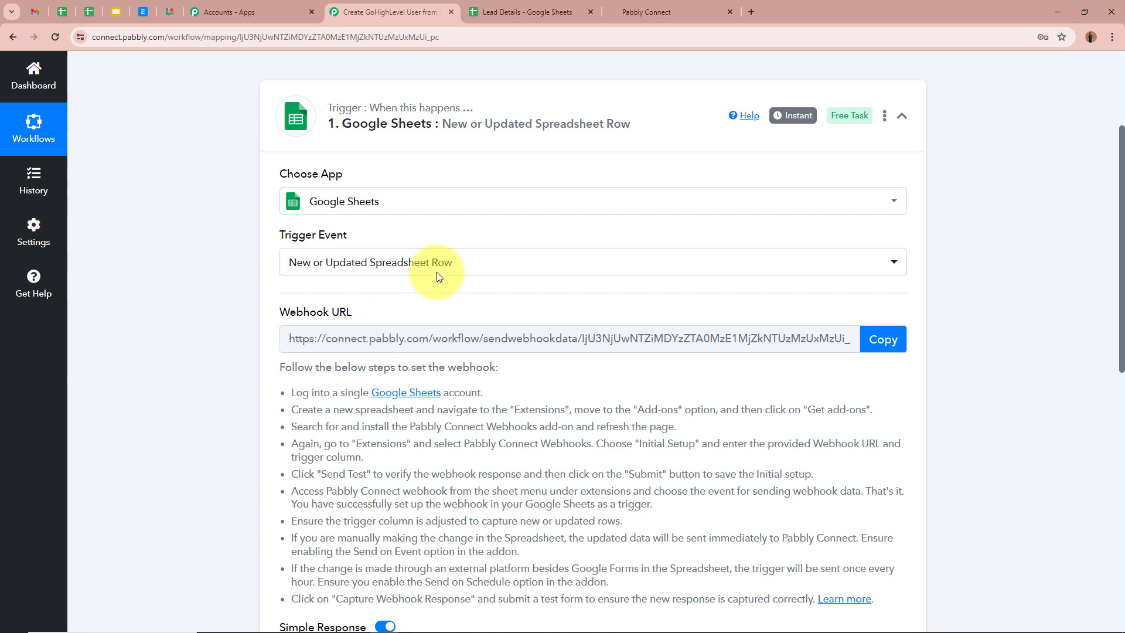
left_click(530, 12)
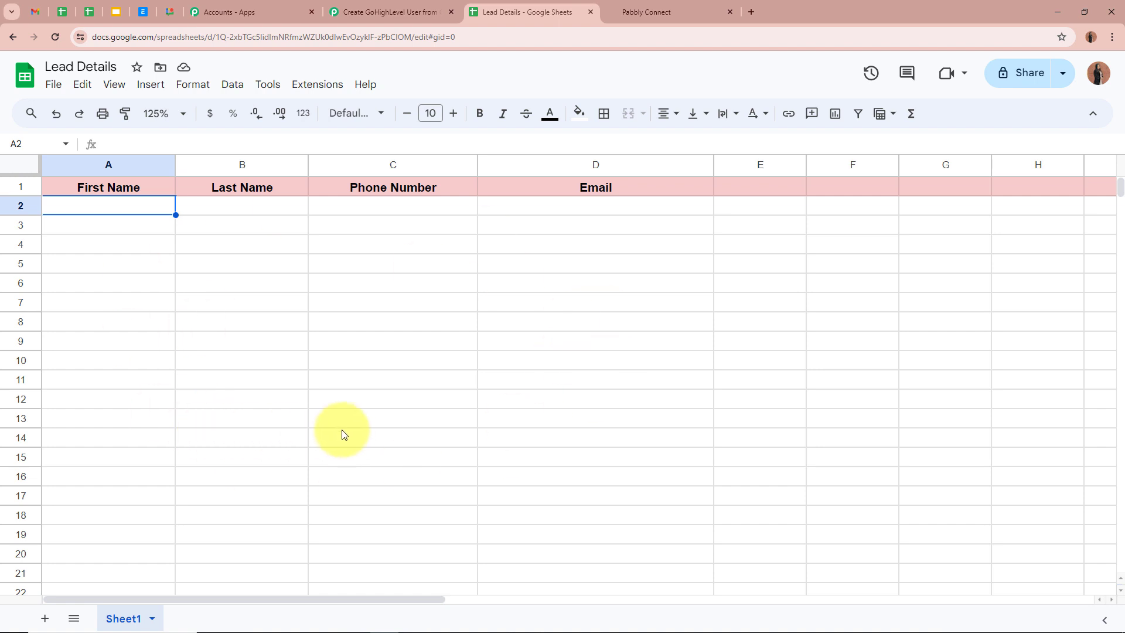
- Paste the webhook URL into the Pabbly add-on's Initial Setup for Sheet1 with trigger column D, and save
left_click(322, 91)
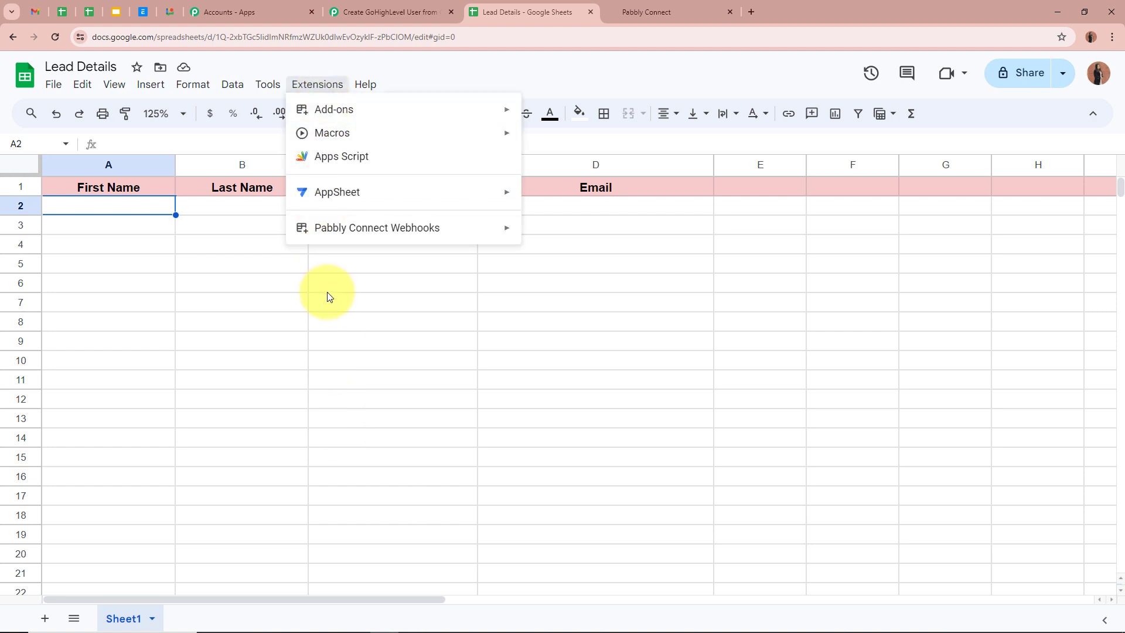
mouse_move(379, 111)
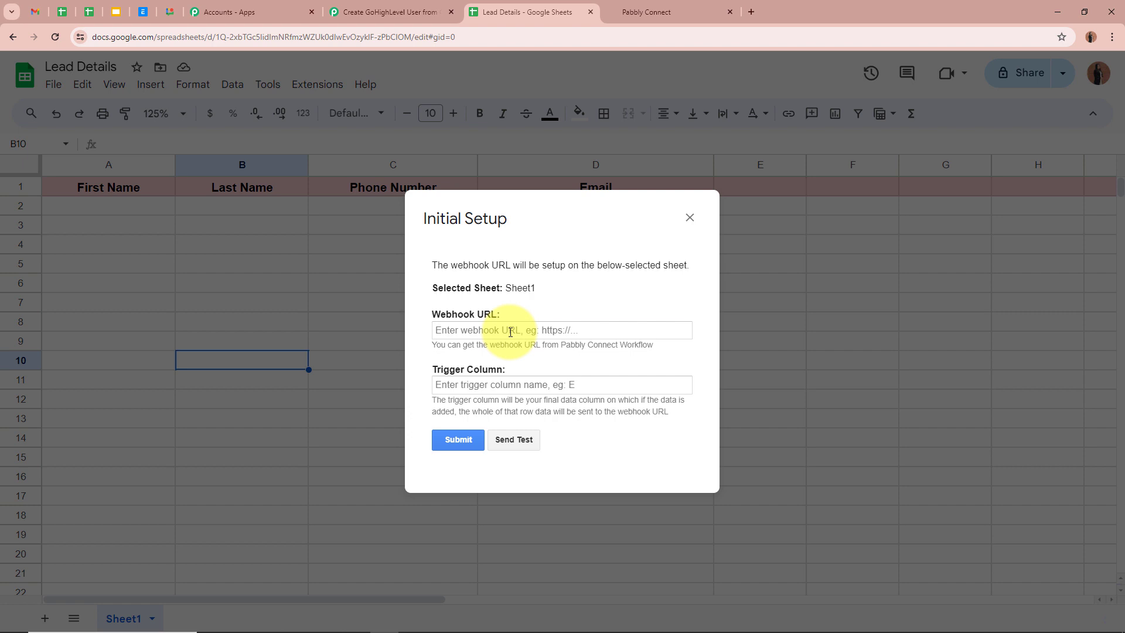
left_click(510, 330)
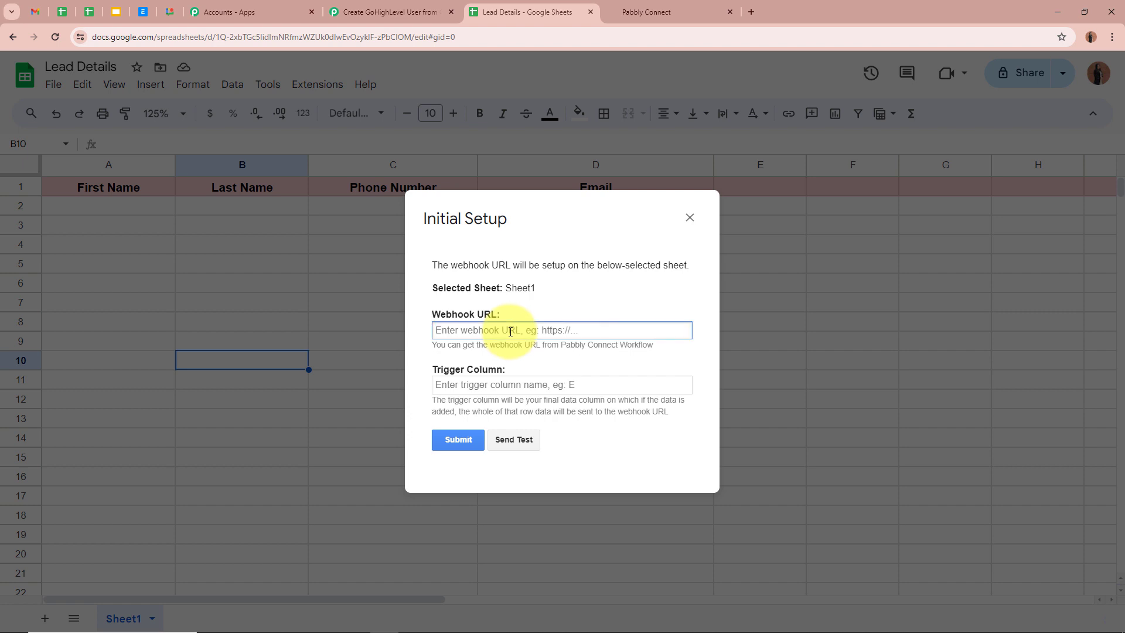
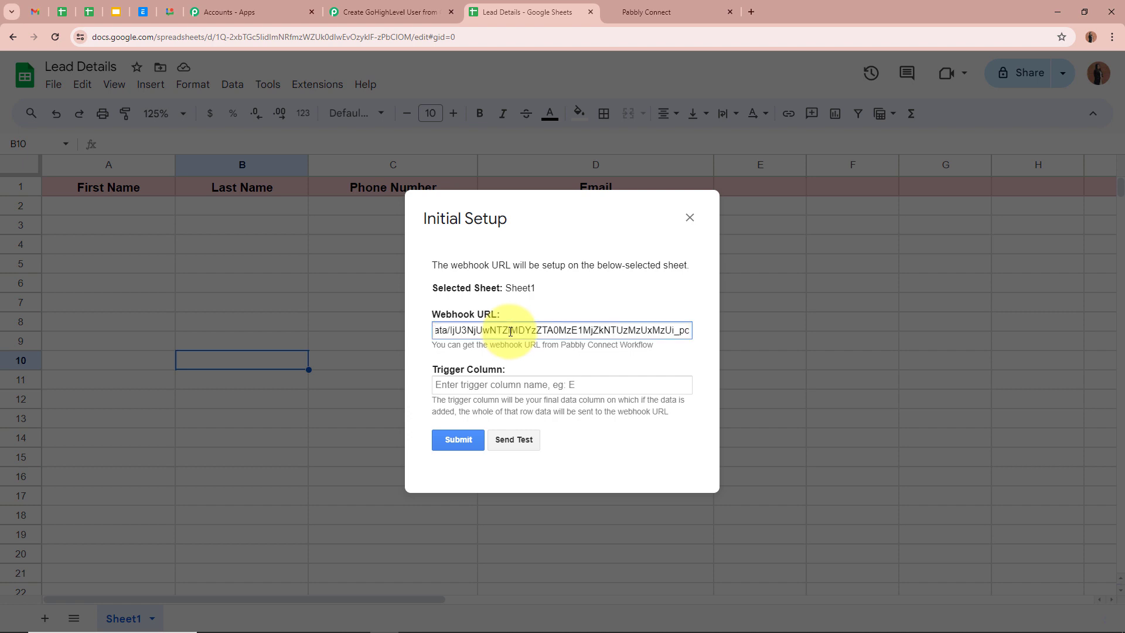
left_click(509, 386)
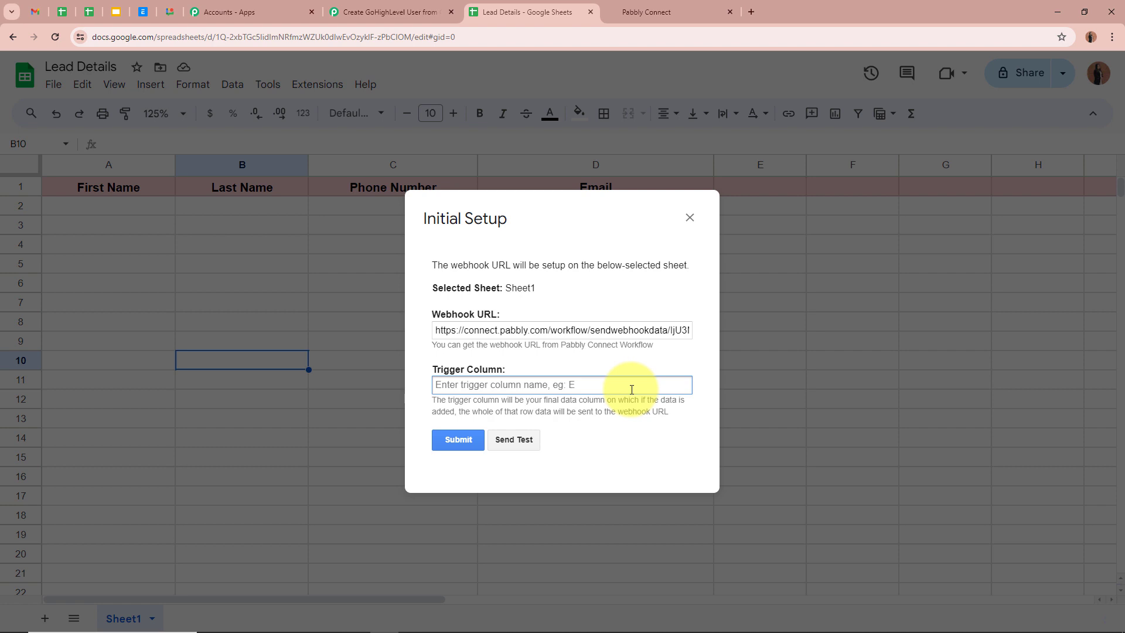
type("D")
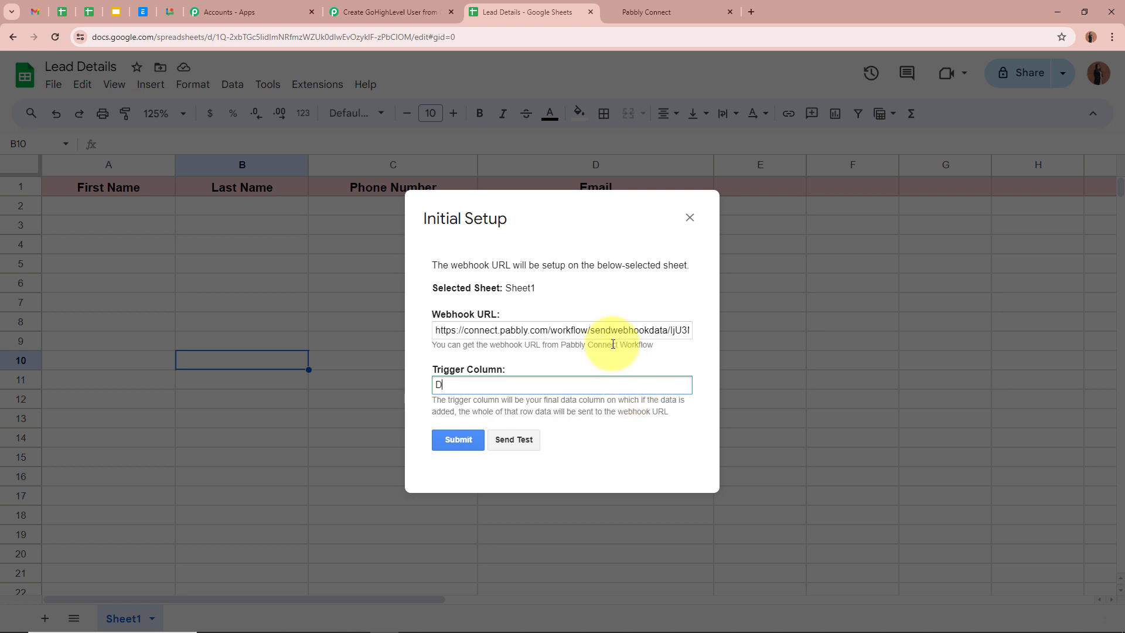
left_click(477, 440)
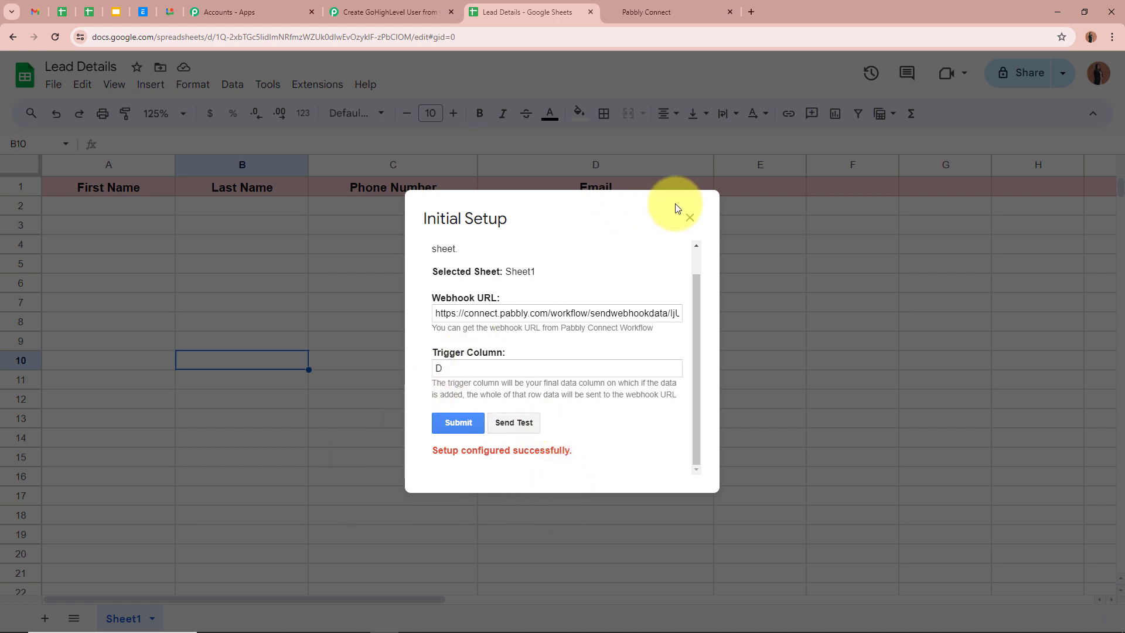
left_click(690, 217)
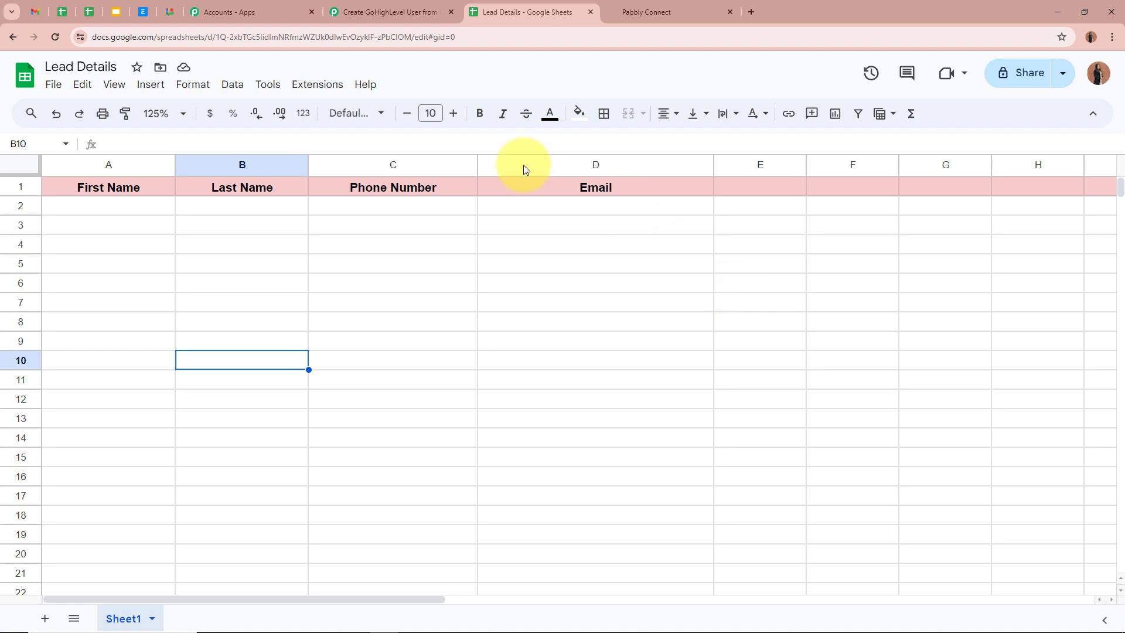
- Enable Send On Event in the Pabbly Connect Webhooks add-on, confirm it is ticked, and return to the workflow
left_click(329, 88)
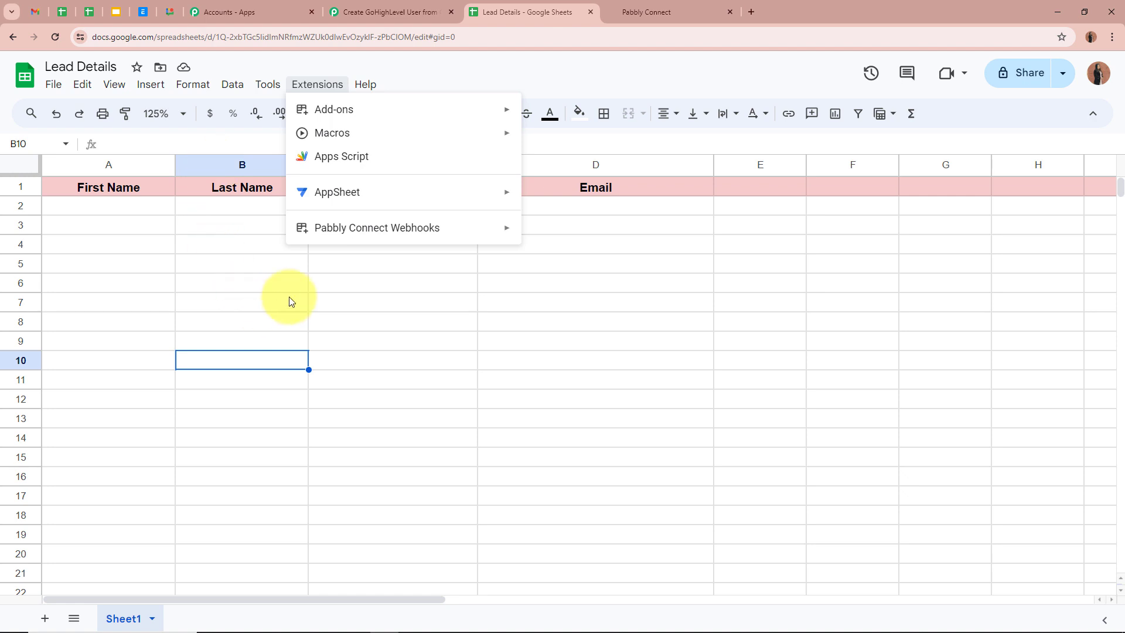
mouse_move(340, 237)
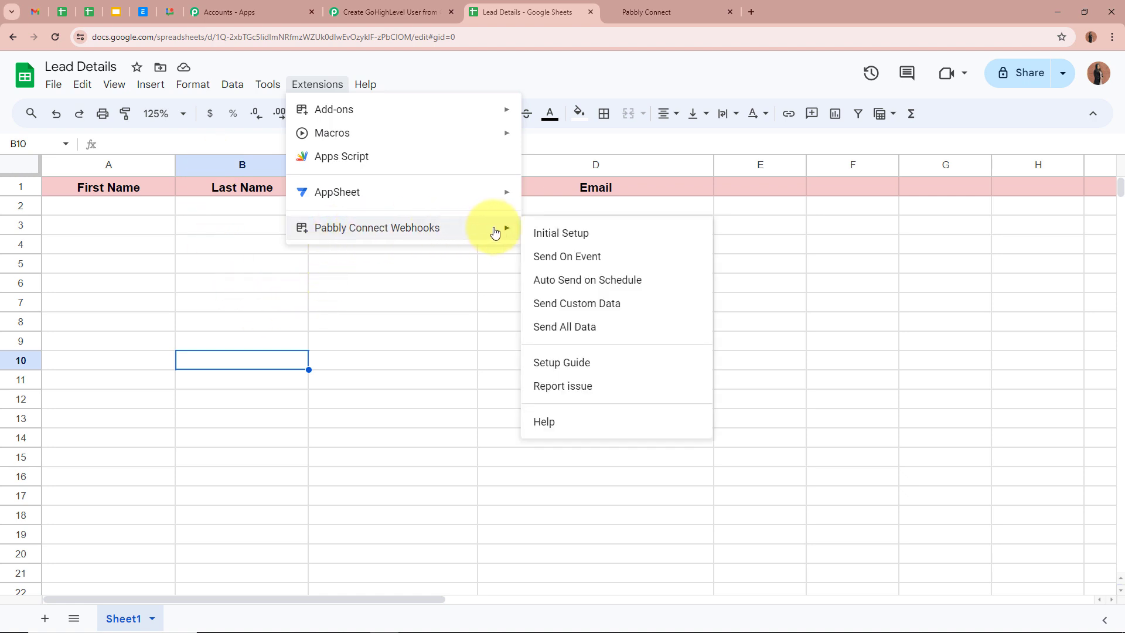
left_click(635, 259)
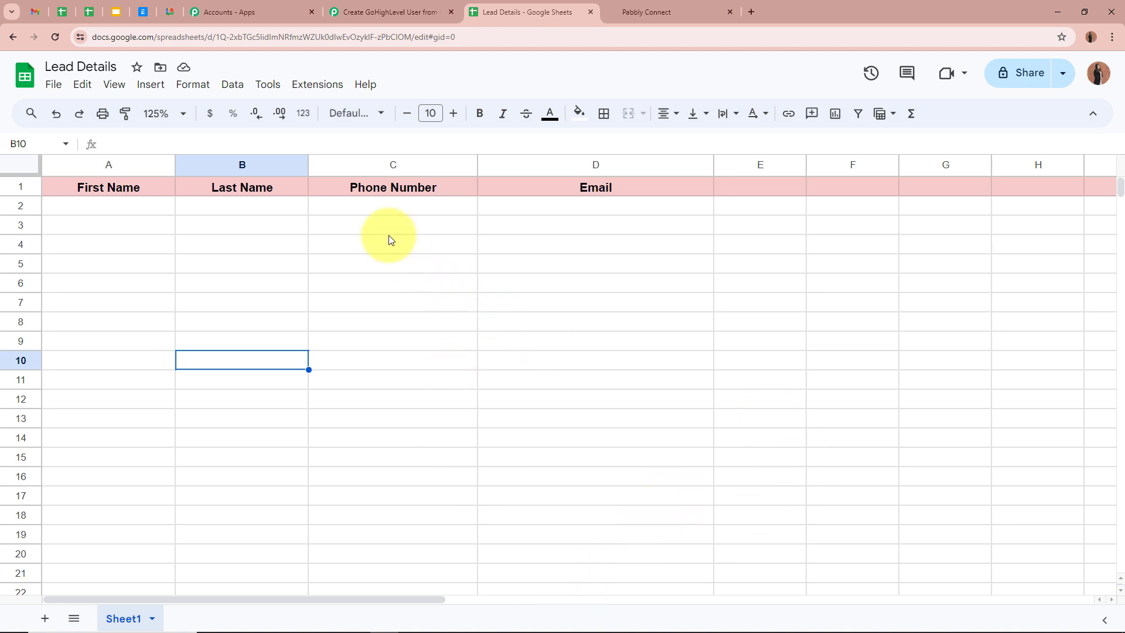
left_click(317, 85)
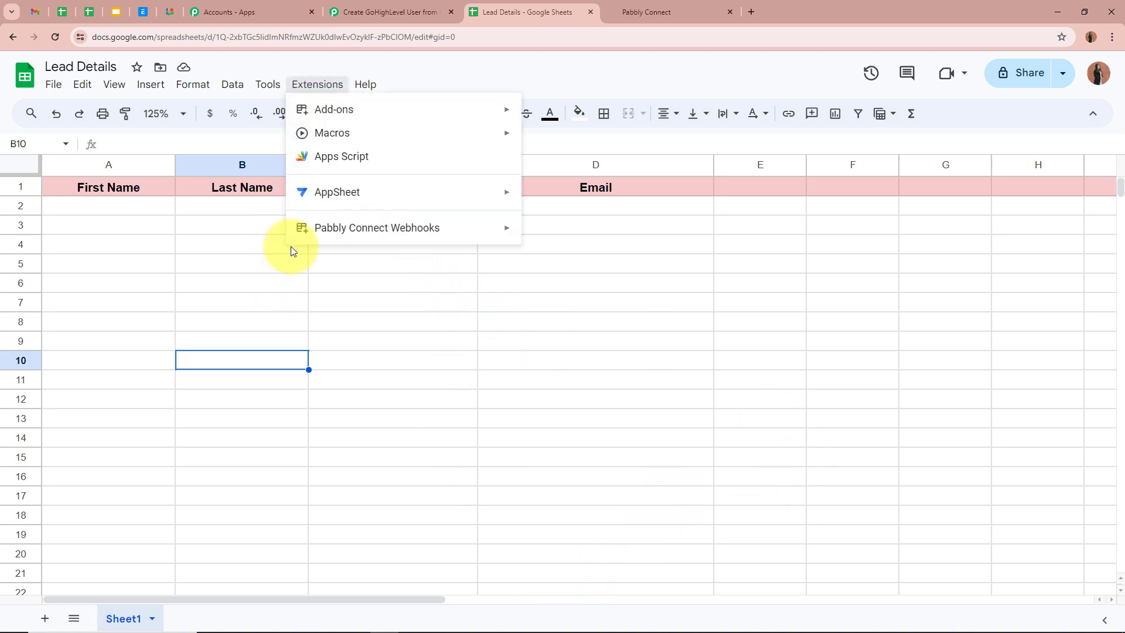
mouse_move(377, 229)
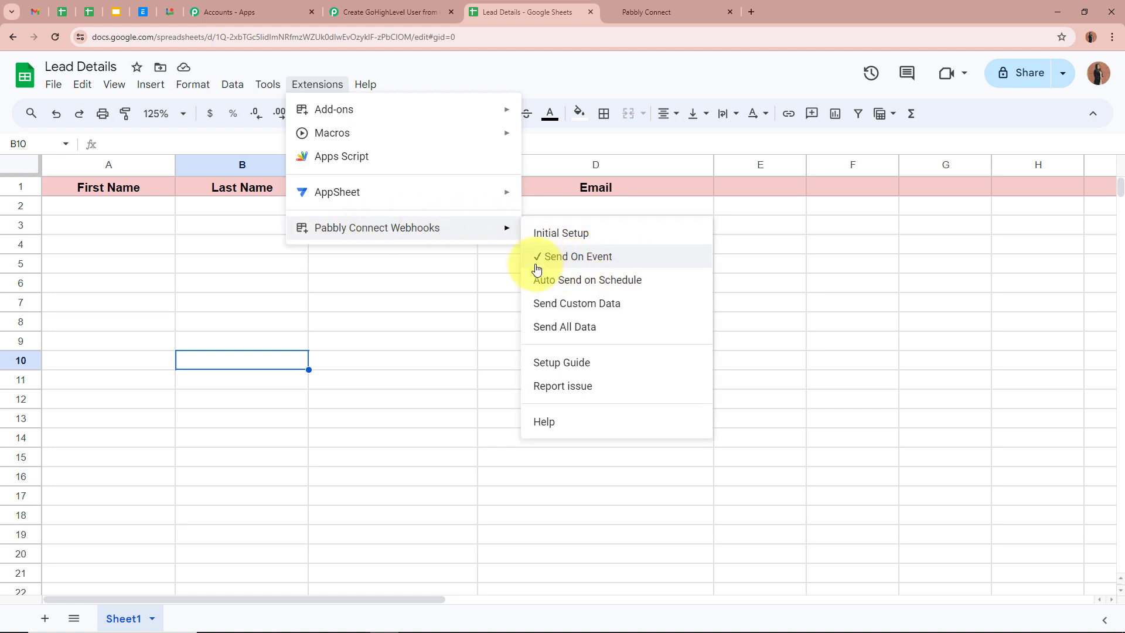
left_click(373, 296)
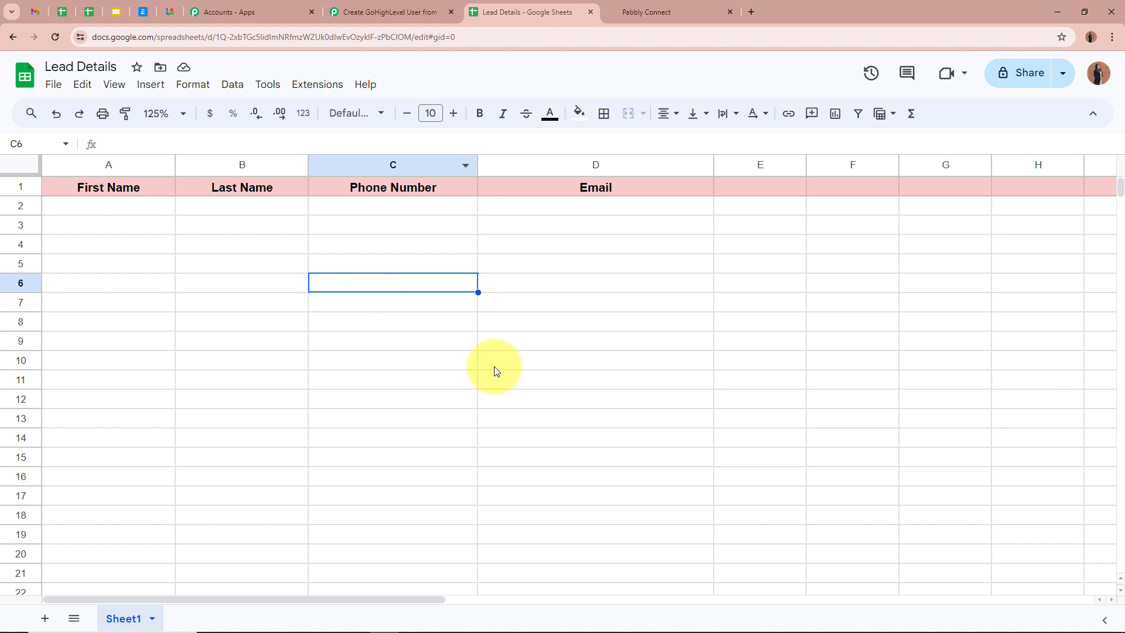
left_click(390, 12)
- Confirm the trigger shows Waiting For Webhook Response, then go back to the Lead Details sheet
scroll(199, 328, "down", 5)
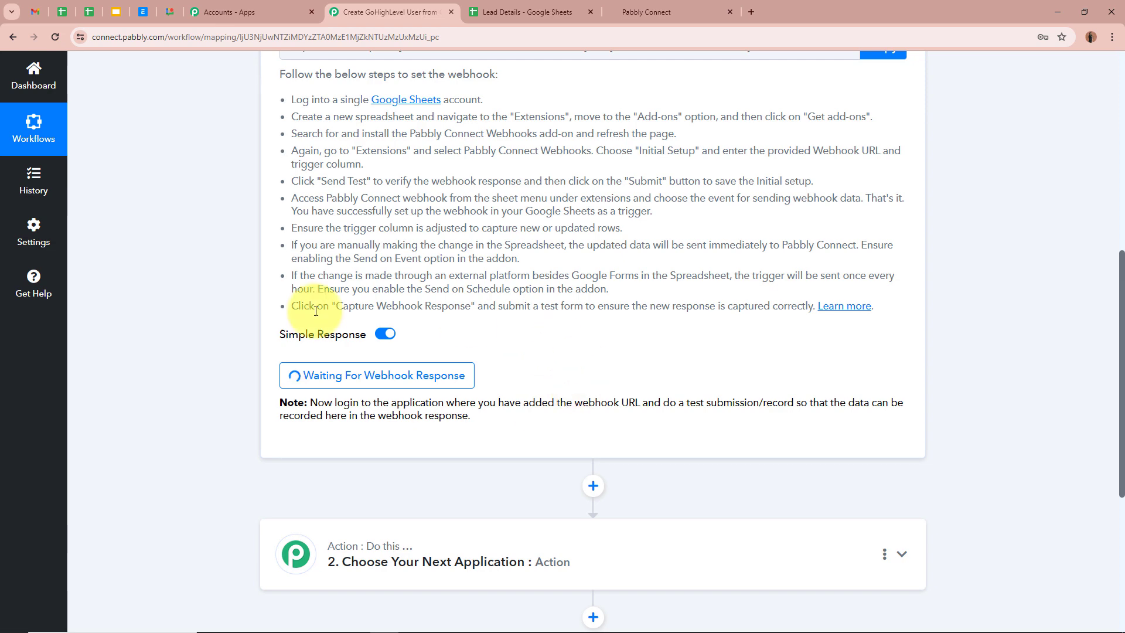
scroll(684, 387, "up", 8)
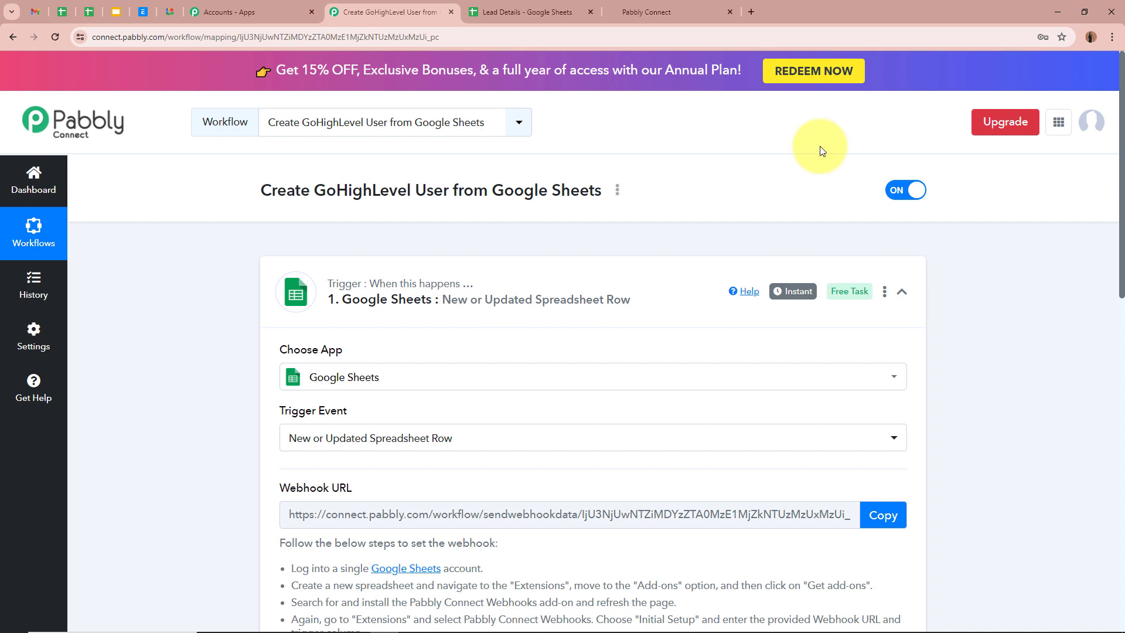
left_click(530, 11)
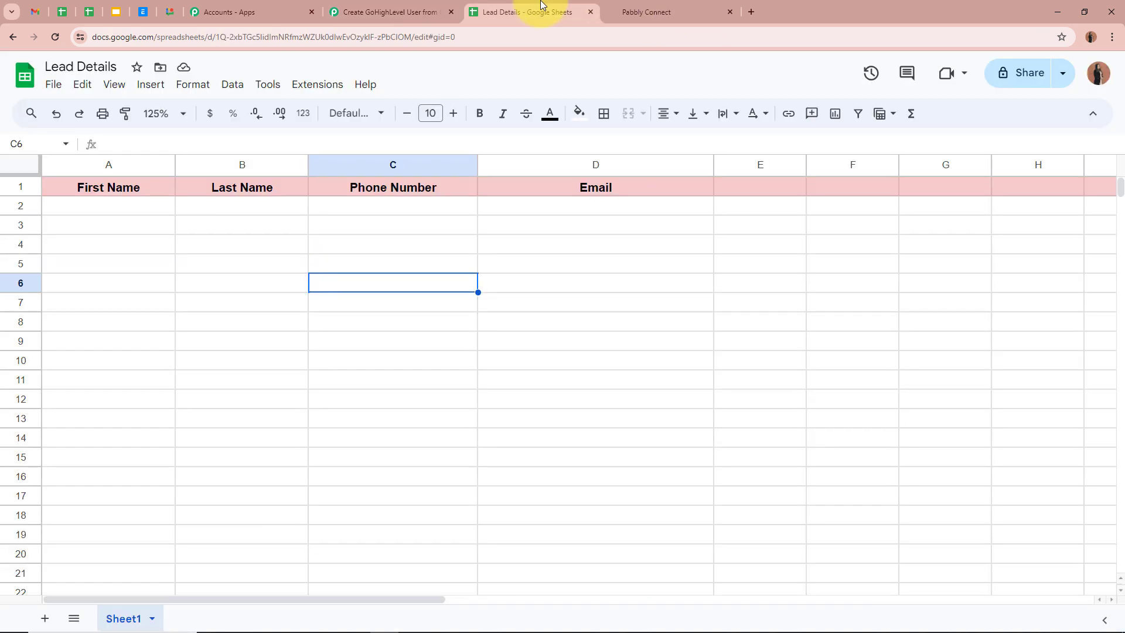
- Enter first name Demo in A2 and last name Test123 in B2
left_click(147, 209)
left_click(271, 210)
left_click(363, 207)
left_click(504, 206)
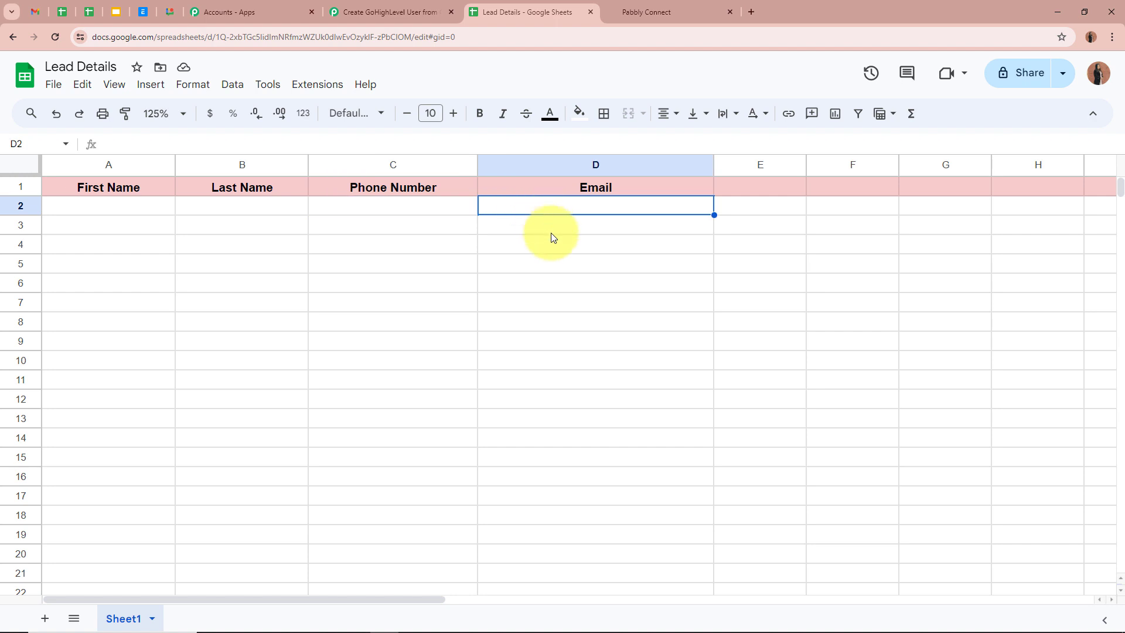
left_click(116, 215)
type("Demo")
left_click(286, 211)
type("Test123")
- Paste the phone number into C2 and the e-mail into D2, then return to Pabbly
left_click(395, 206)
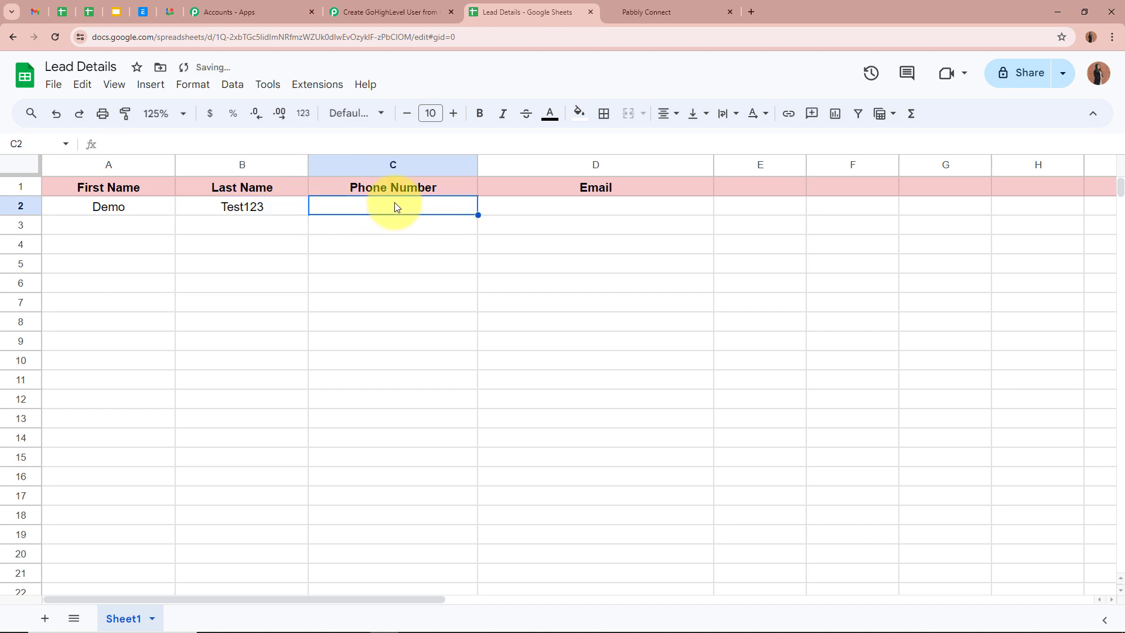
key("ctrl+v")
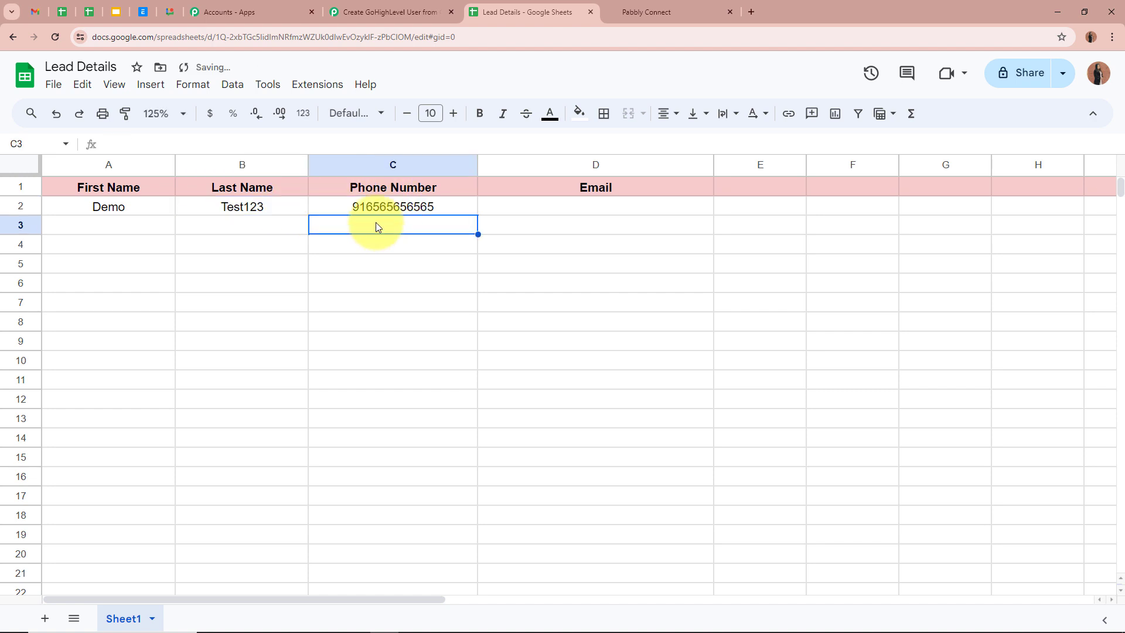
left_click(607, 210)
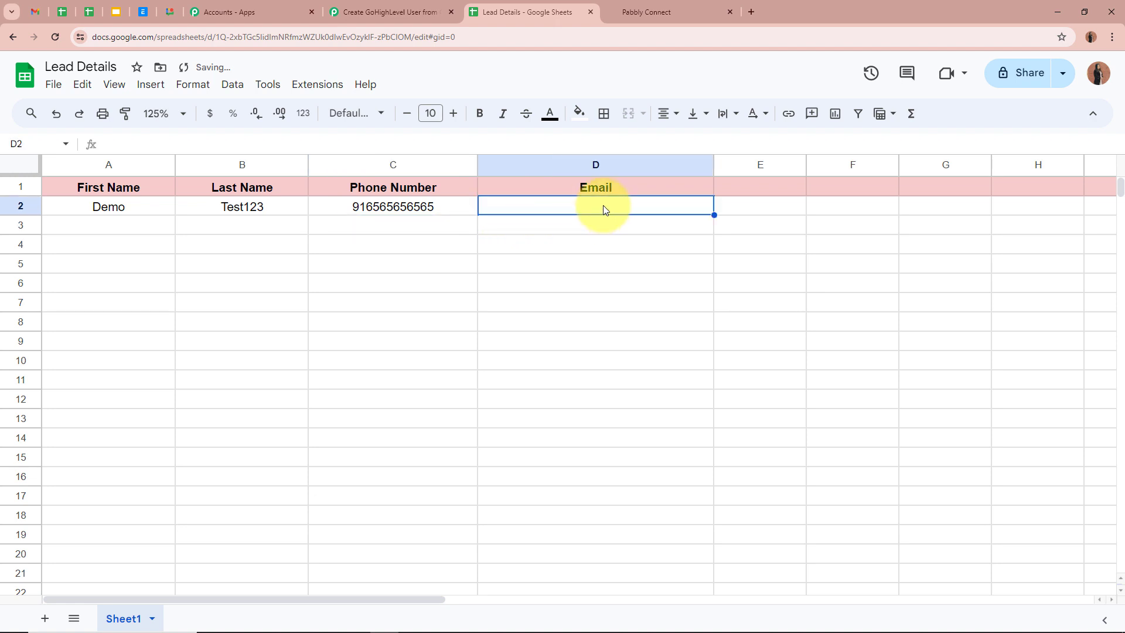
key("ctrl+v")
key("Return")
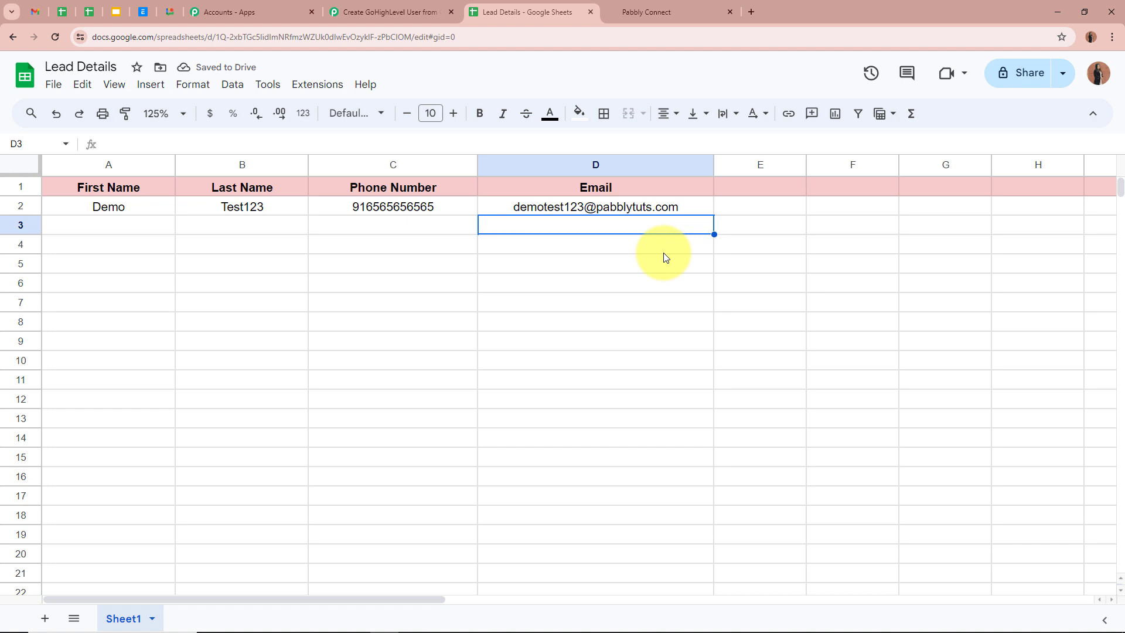
left_click(557, 270)
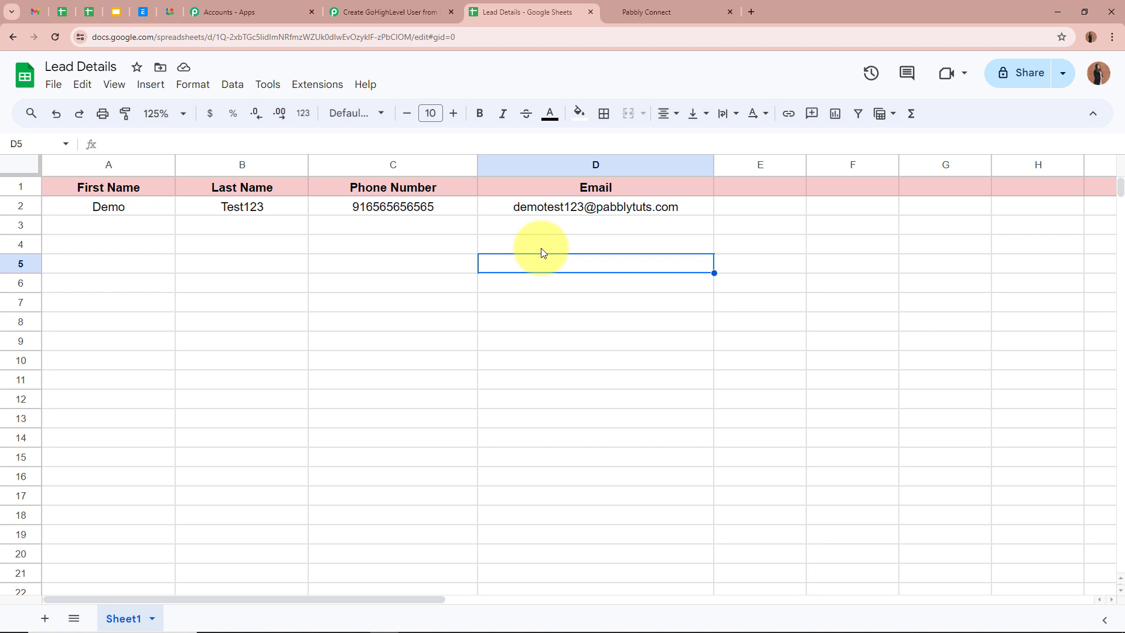
left_click(381, 11)
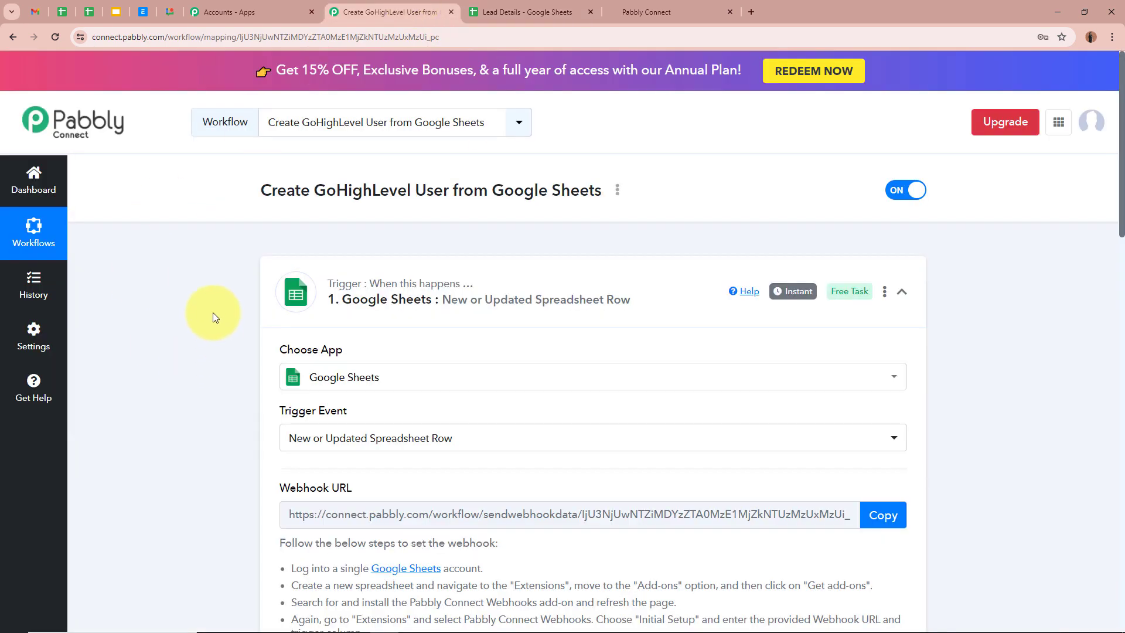
- Check the Demo row values in the trigger's response, then collapse the Google Sheets trigger
scroll(213, 310, "down", 12)
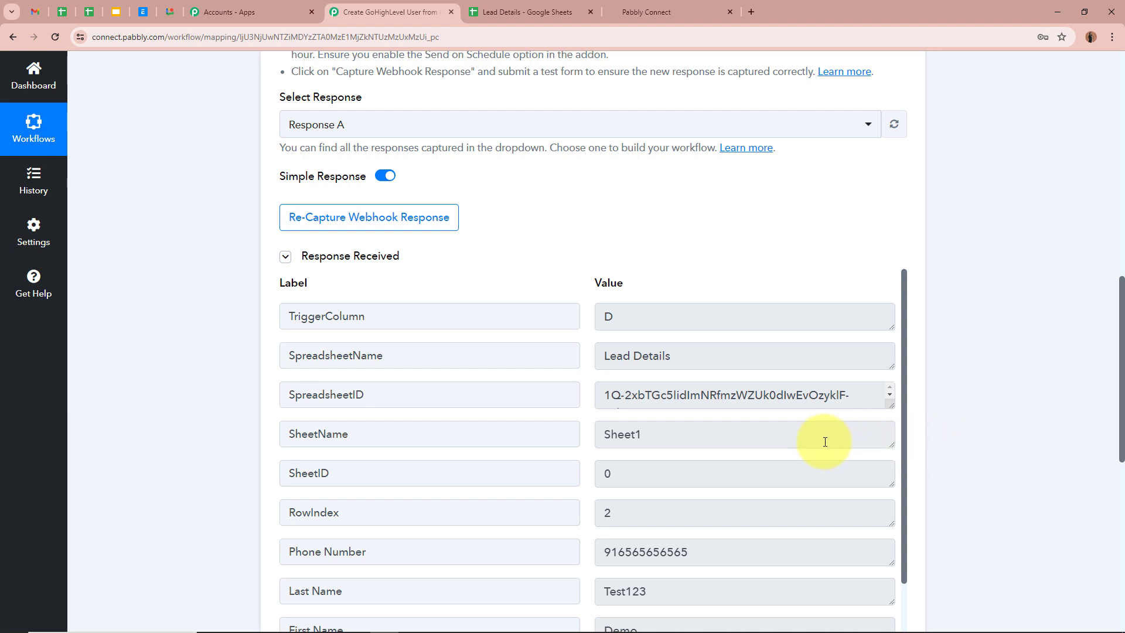
scroll(824, 439, "down", 1)
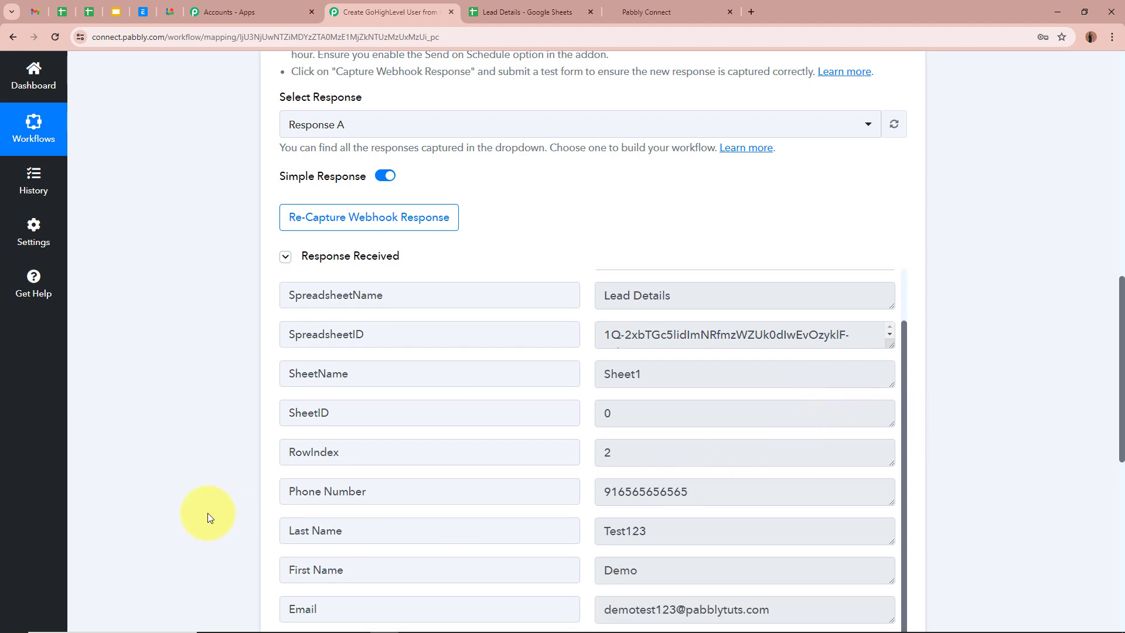
scroll(209, 515, "down", 2)
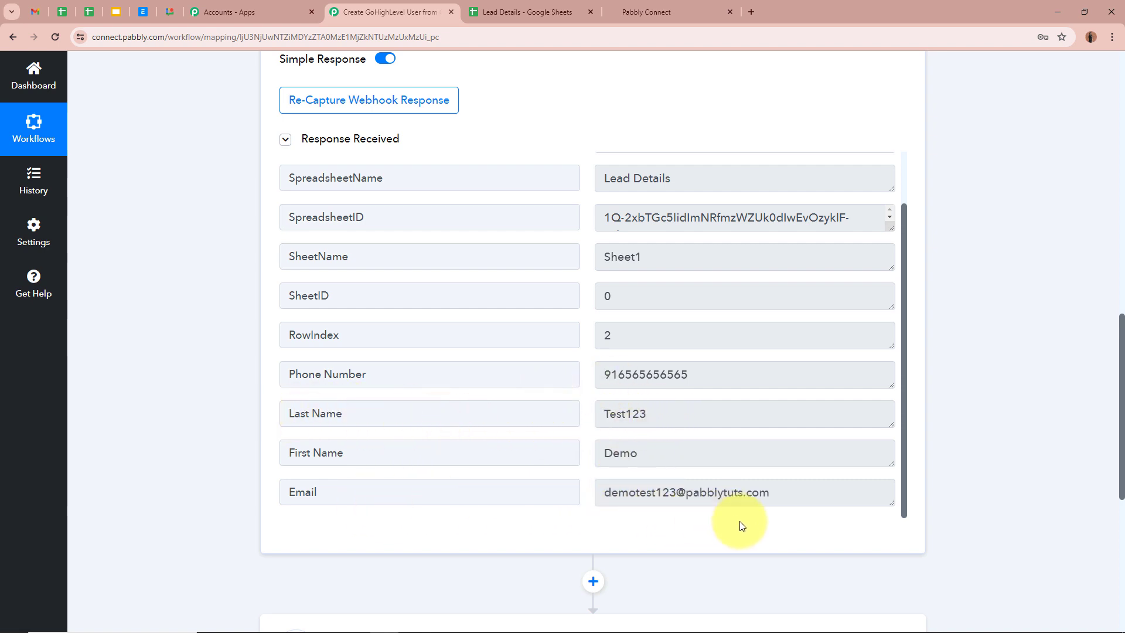
scroll(778, 495, "up", 1)
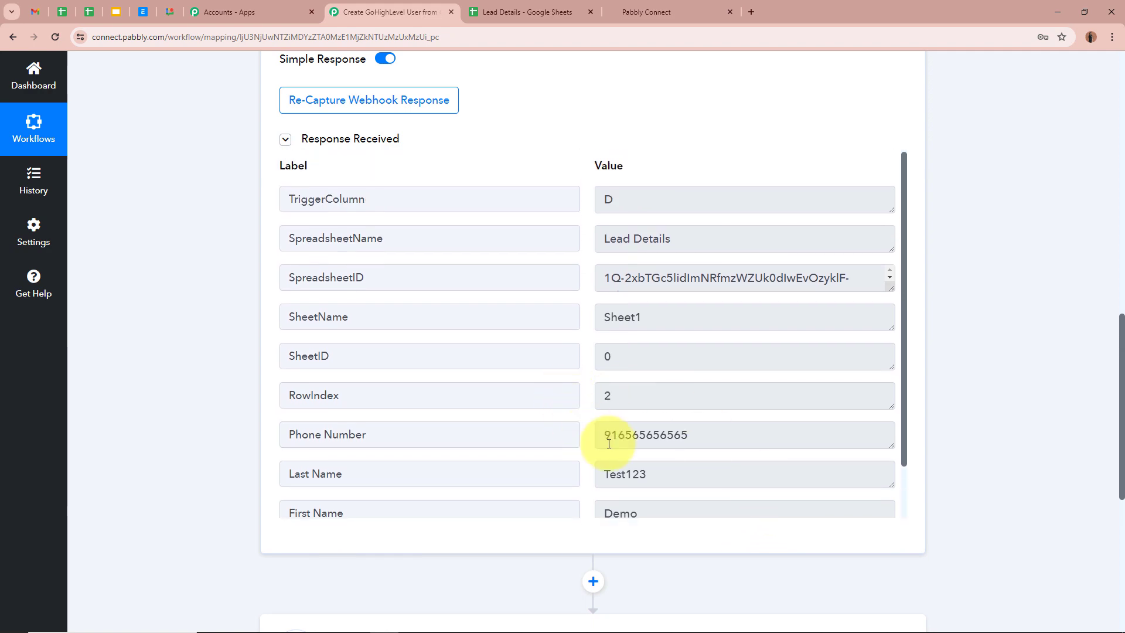
scroll(1014, 356, "up", 10)
scroll(998, 356, "up", 1)
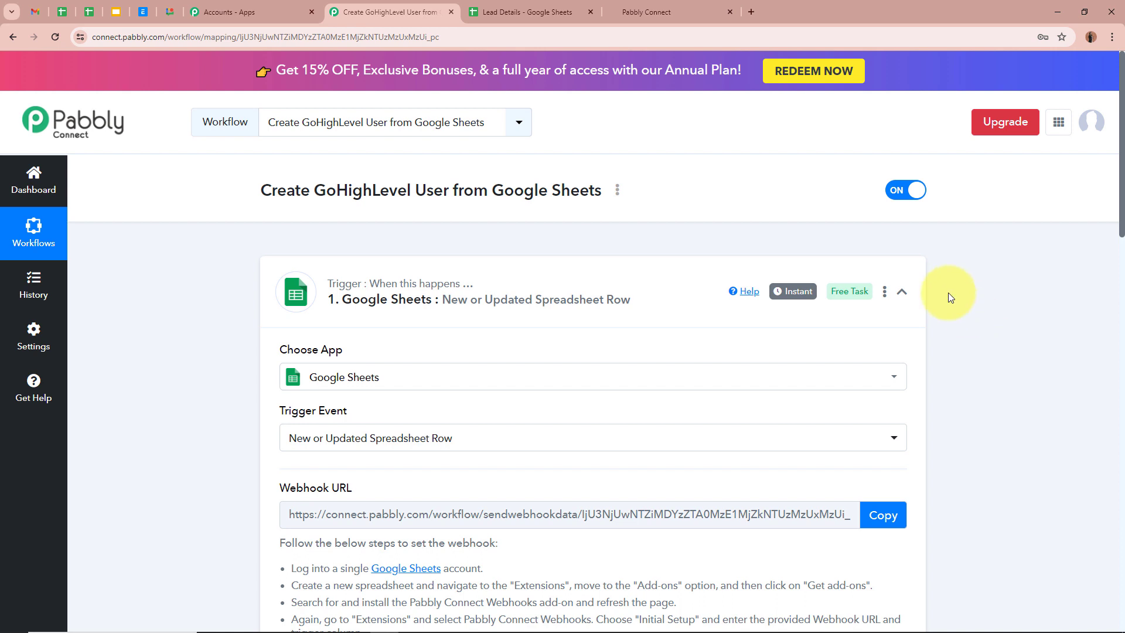
left_click(902, 292)
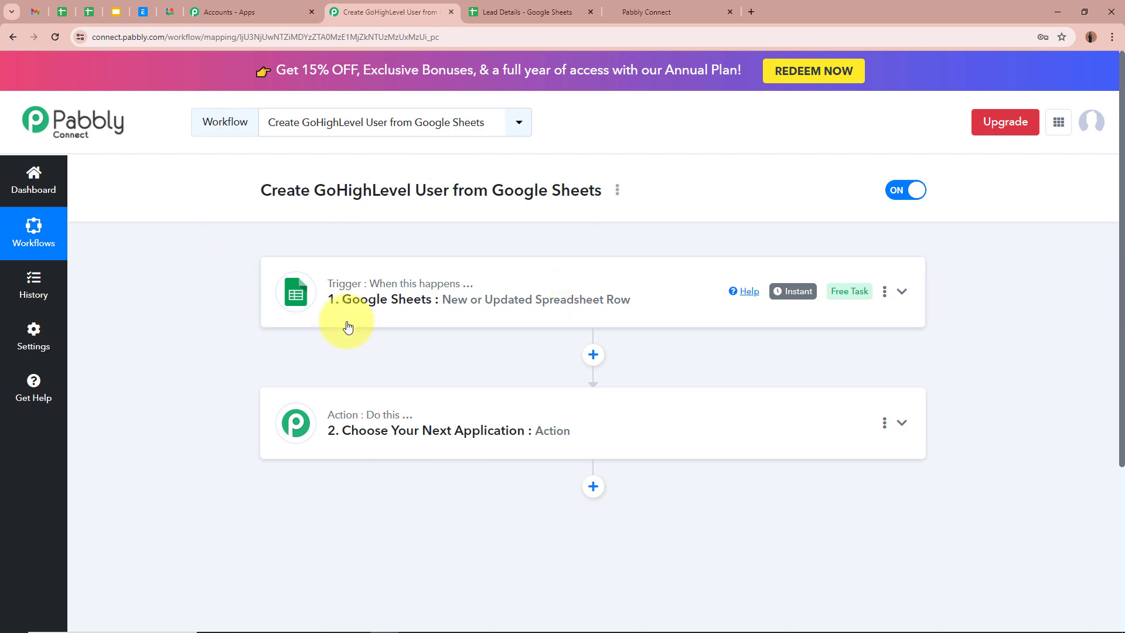
- Set the action app to LeadConnector V2 with the Create User event
left_click(902, 423)
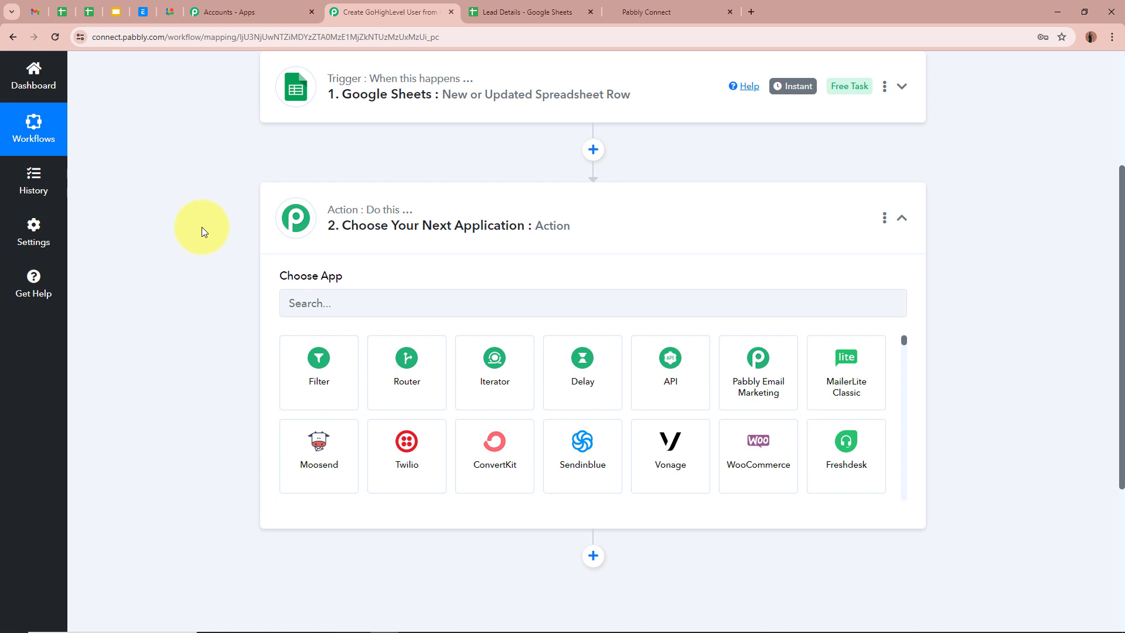
type("L")
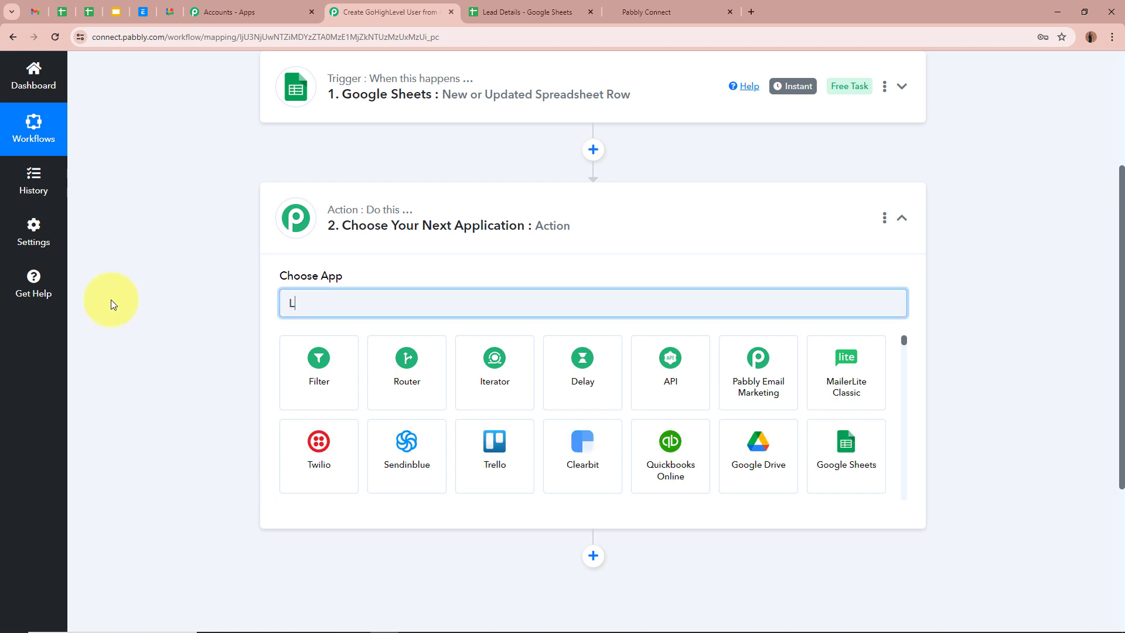
type("ead")
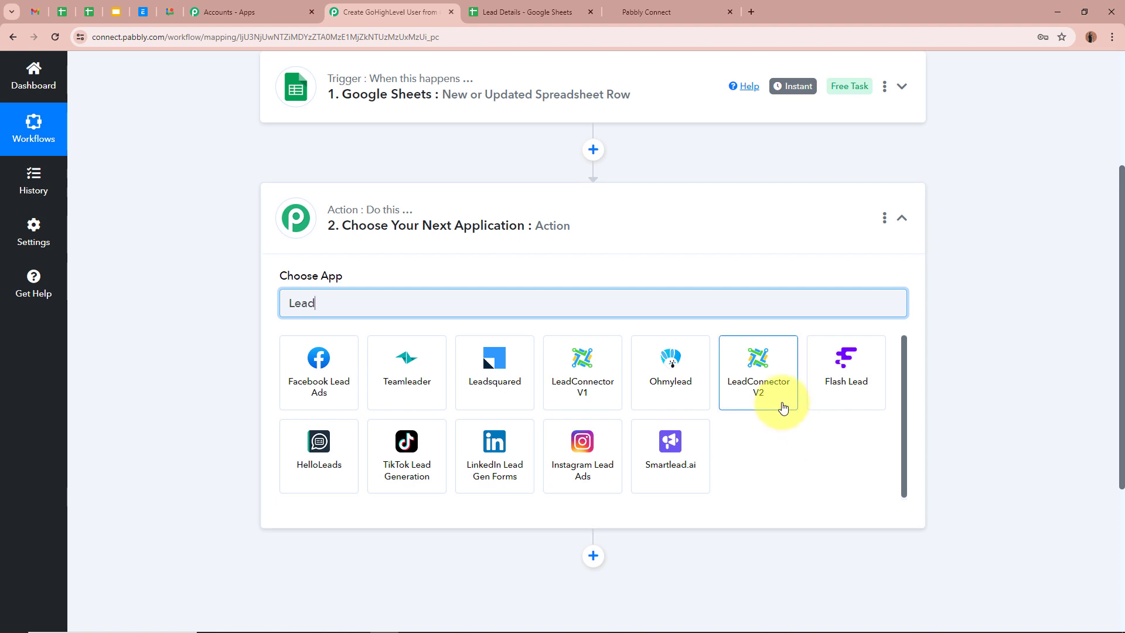
left_click(784, 407)
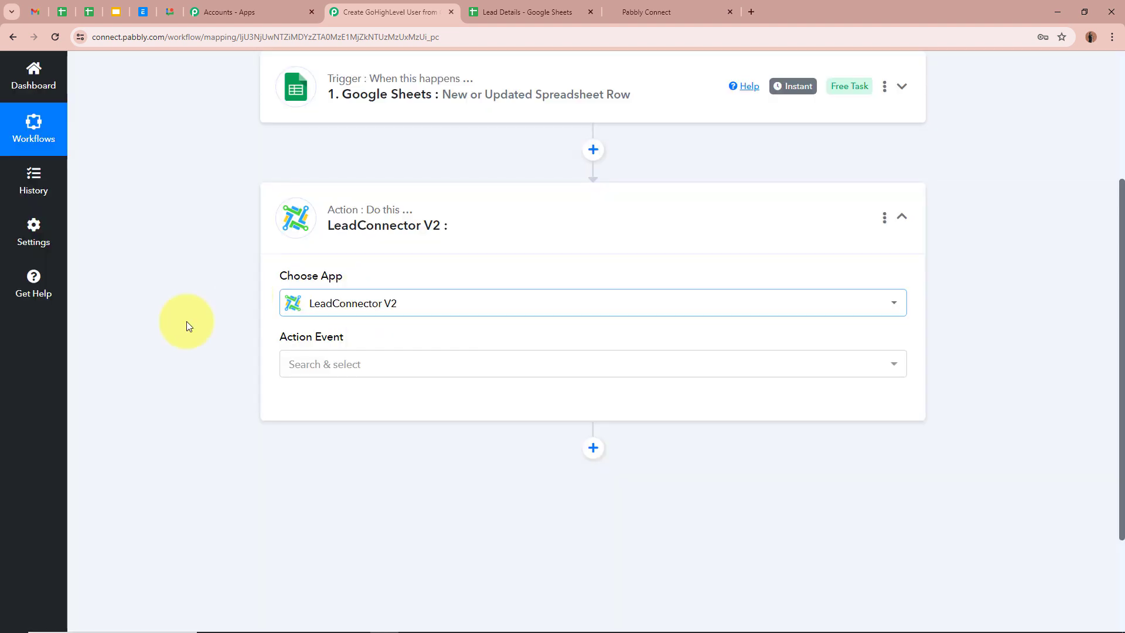
left_click(335, 362)
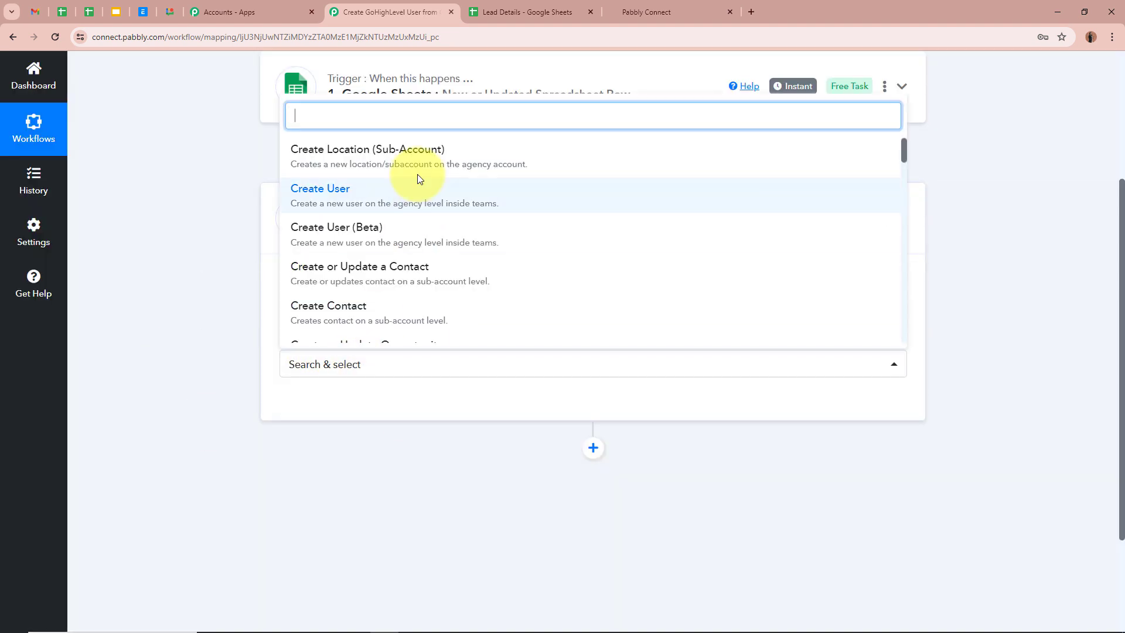
left_click(419, 193)
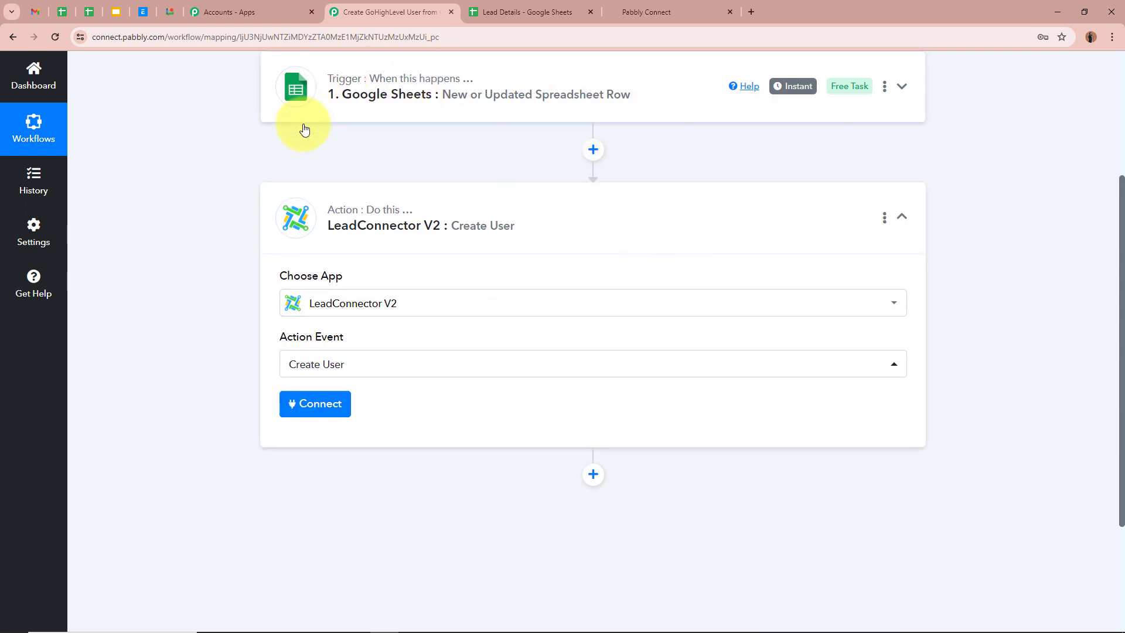
scroll(194, 258, "down", 1)
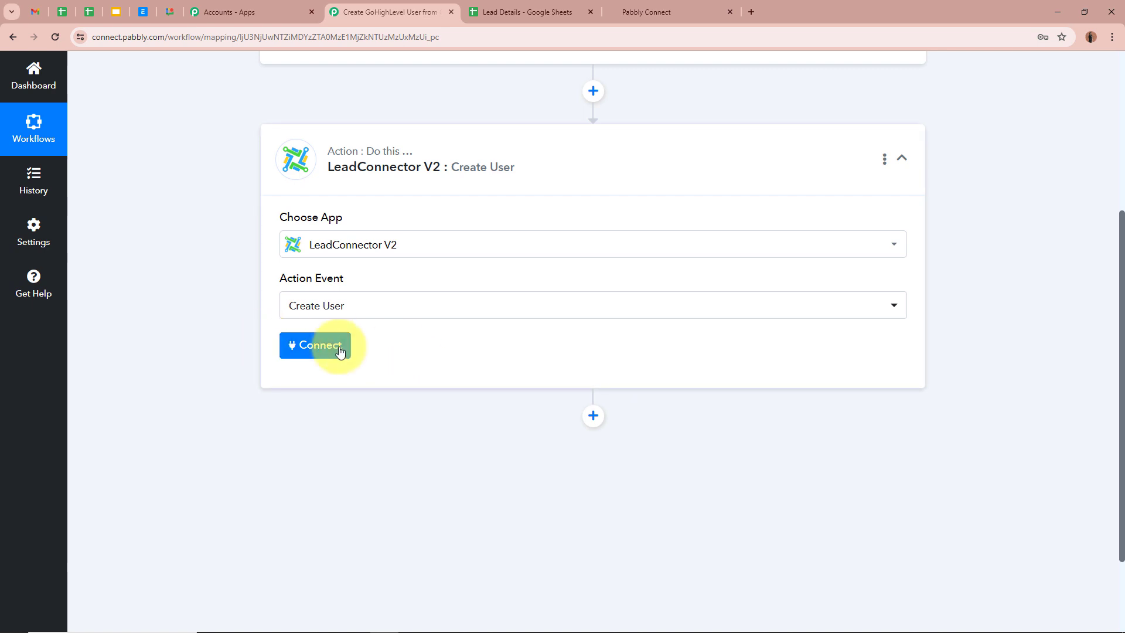
- Add and authorize a new LeadConnector V2 connection, dismissing the success message
left_click(316, 345)
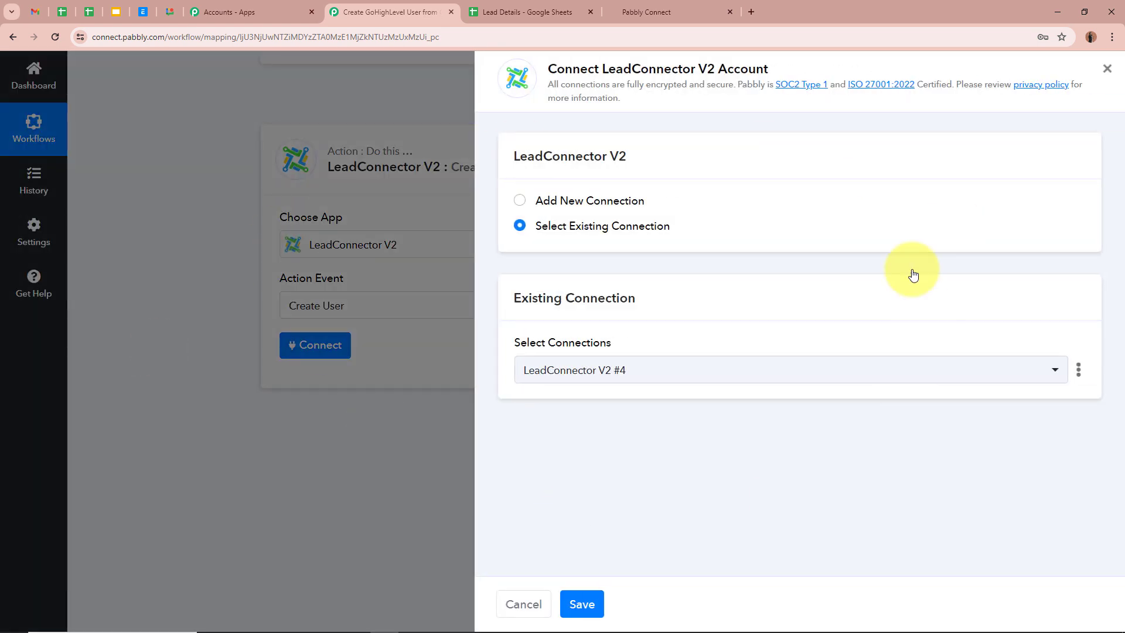
left_click(520, 202)
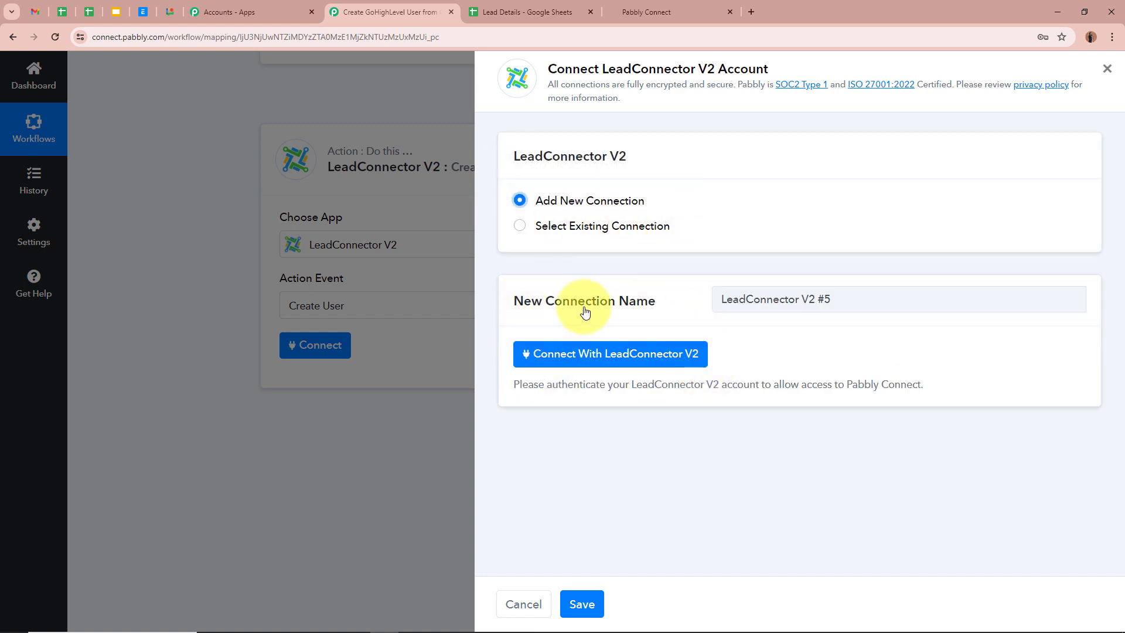
left_click(654, 354)
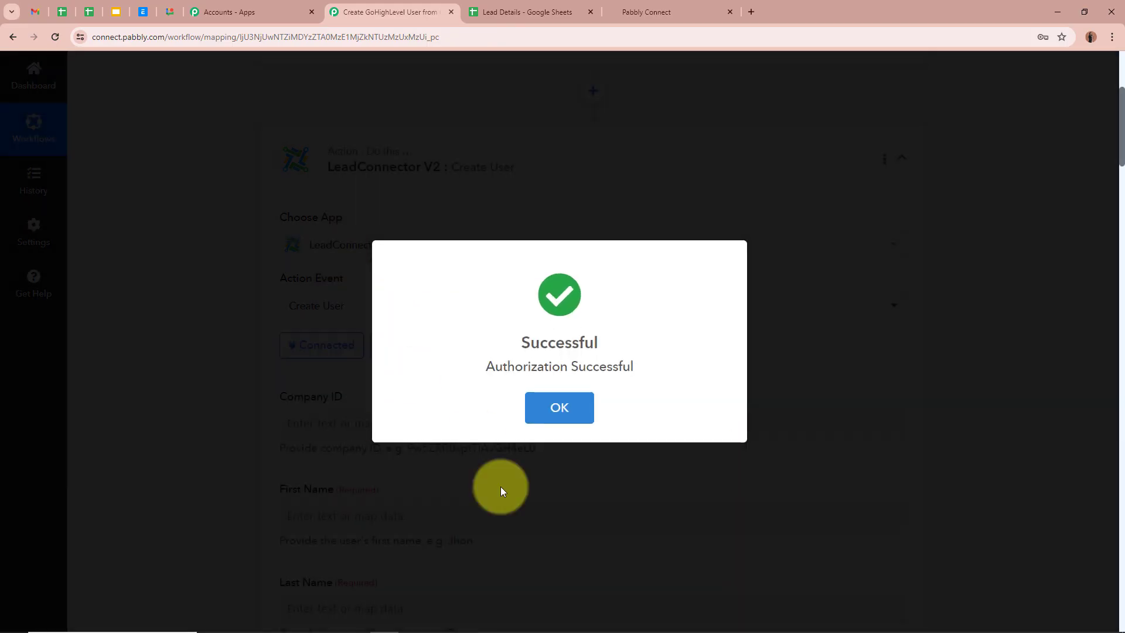
left_click(501, 488)
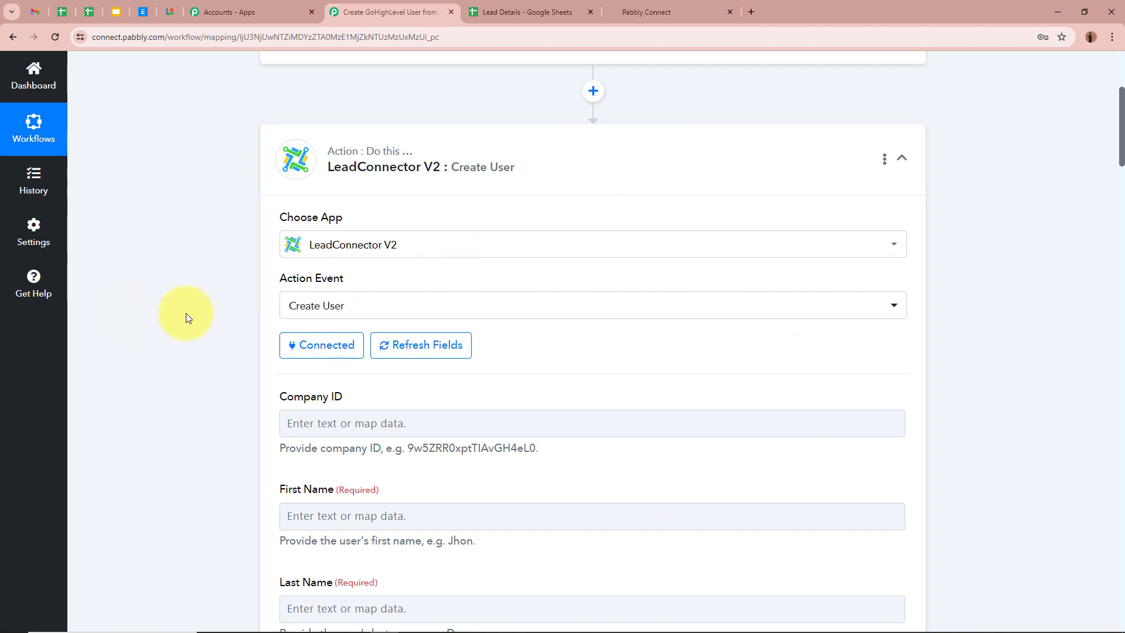
- Map the sheet's First Name into the Create User First Name field
scroll(185, 313, "down", 3)
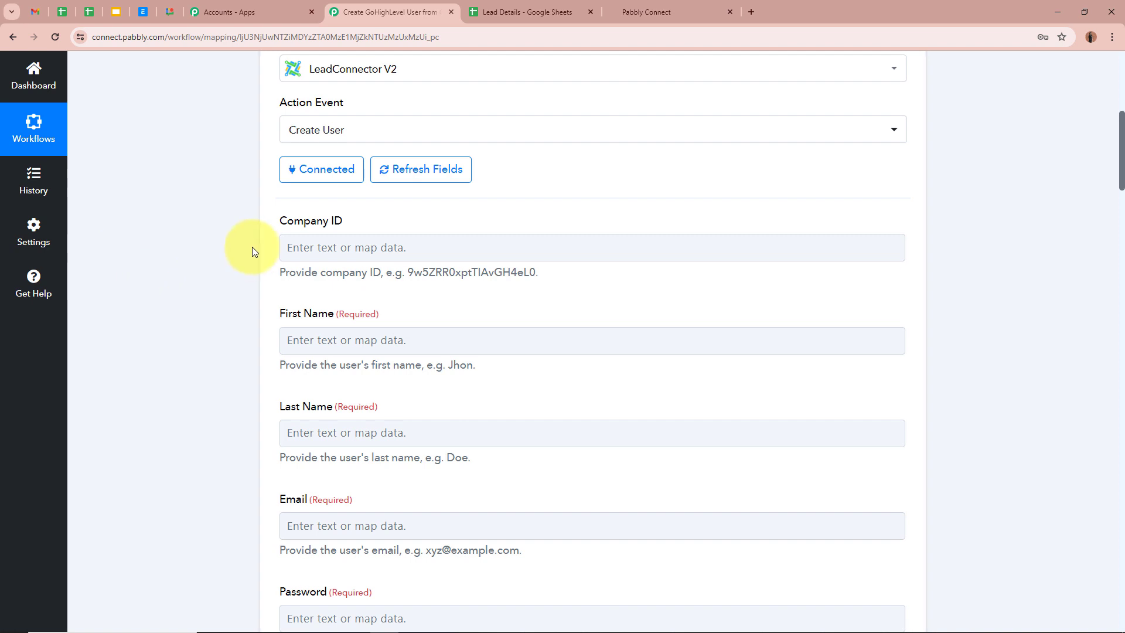
scroll(217, 309, "down", 1)
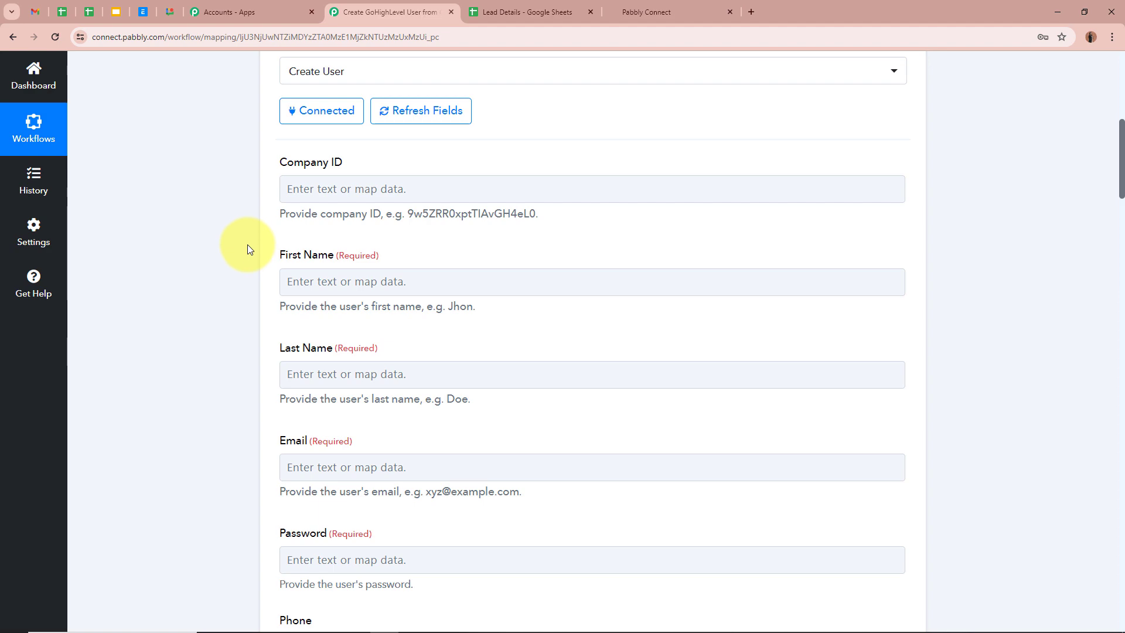
scroll(247, 244, "up", 8)
scroll(247, 245, "down", 8)
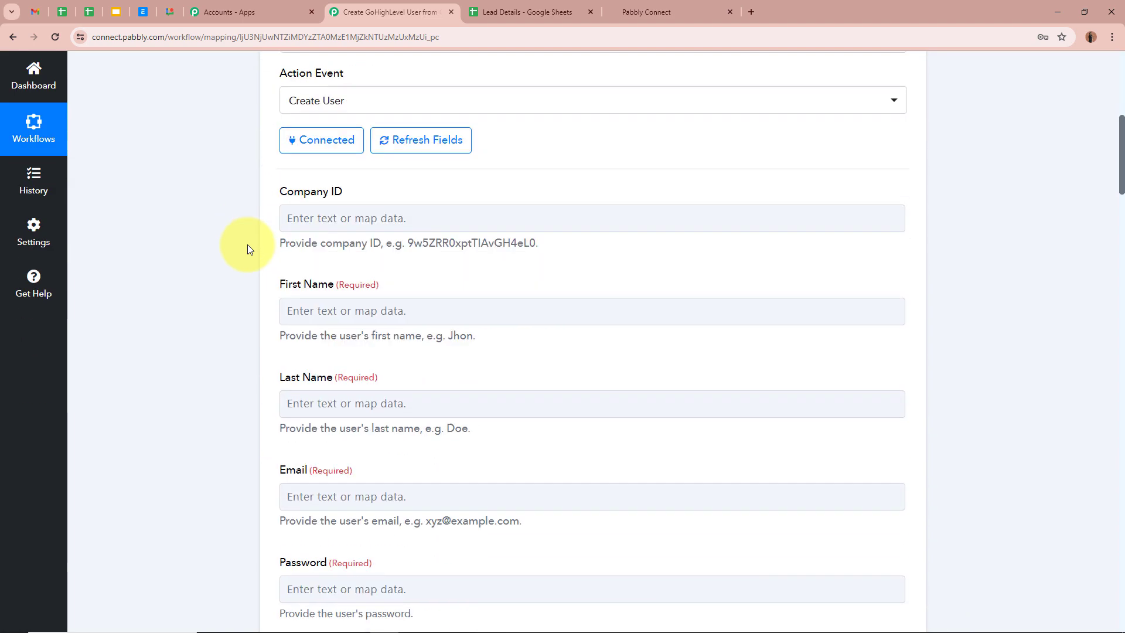
left_click(332, 312)
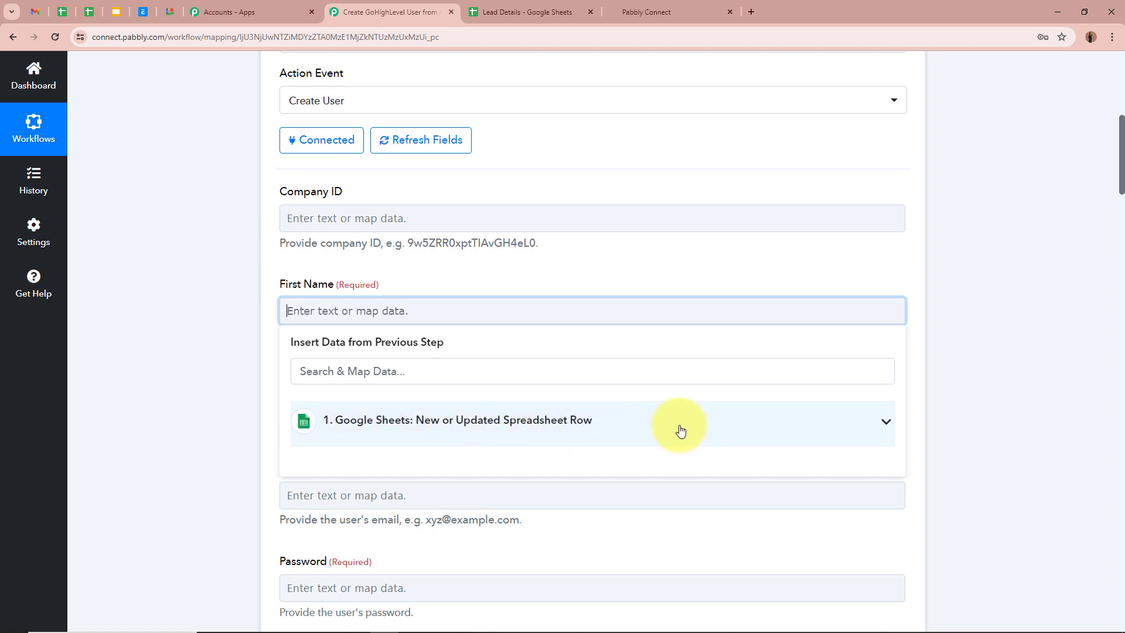
left_click(883, 426)
scroll(762, 498, "down", 2)
scroll(695, 490, "up", 2)
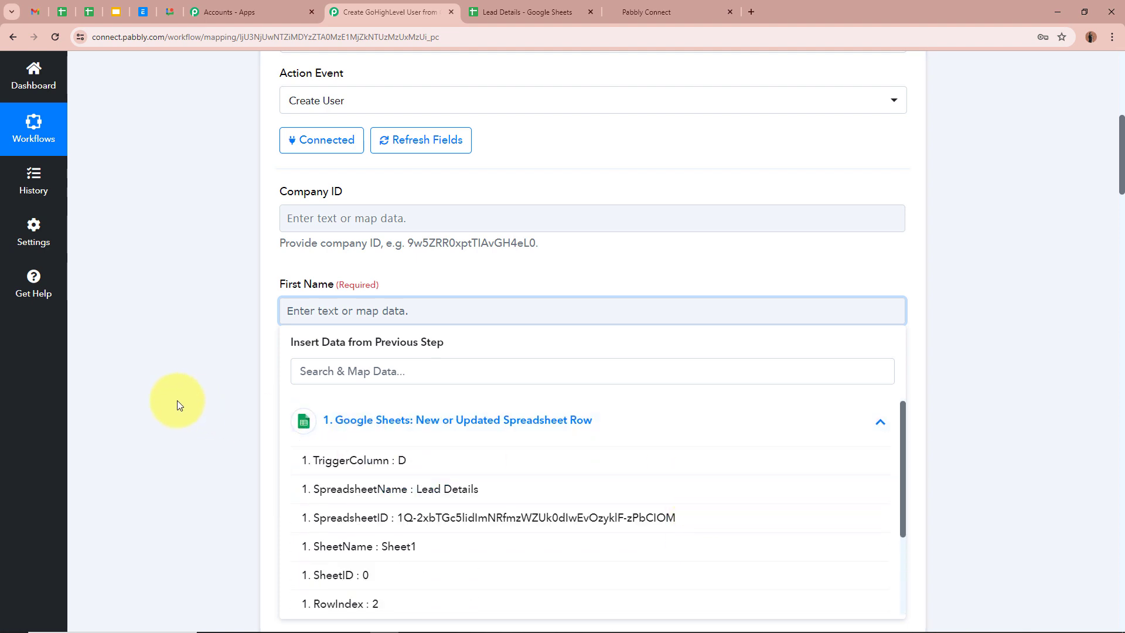
scroll(470, 519, "down", 3)
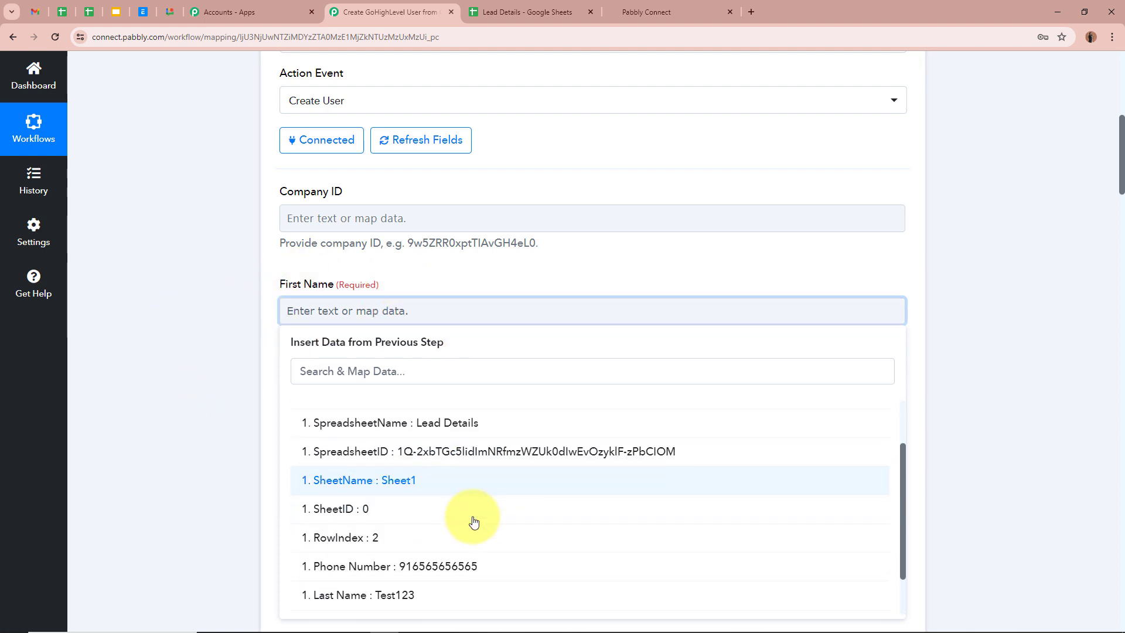
left_click(457, 576)
left_click(240, 364)
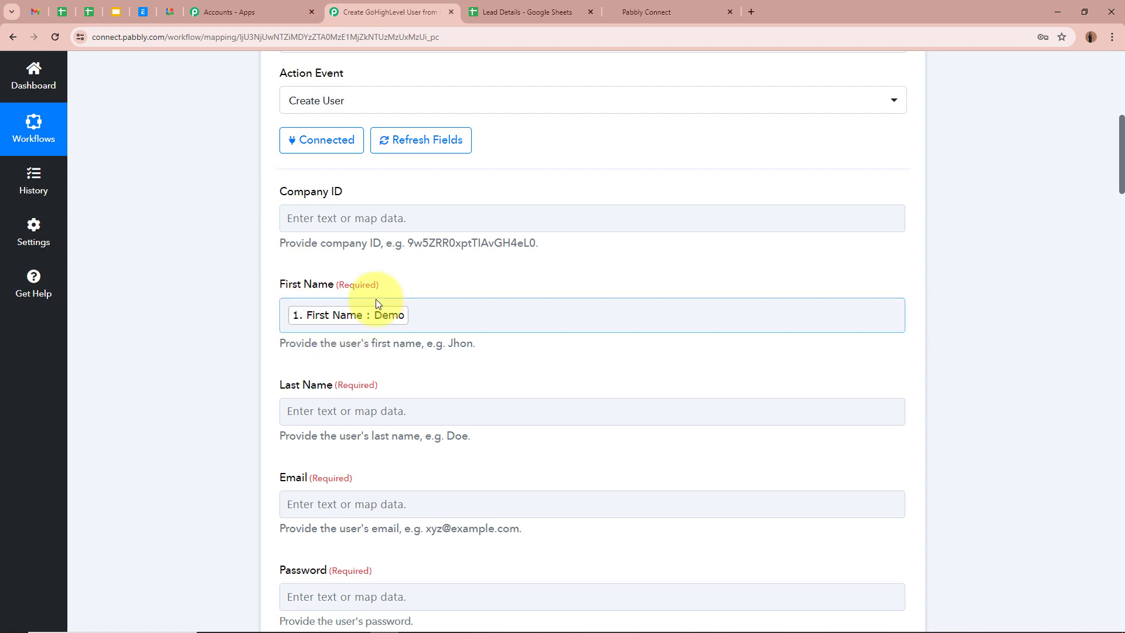
- Map the sheet's Last Name into the Last Name field
scroll(156, 331, "down", 2)
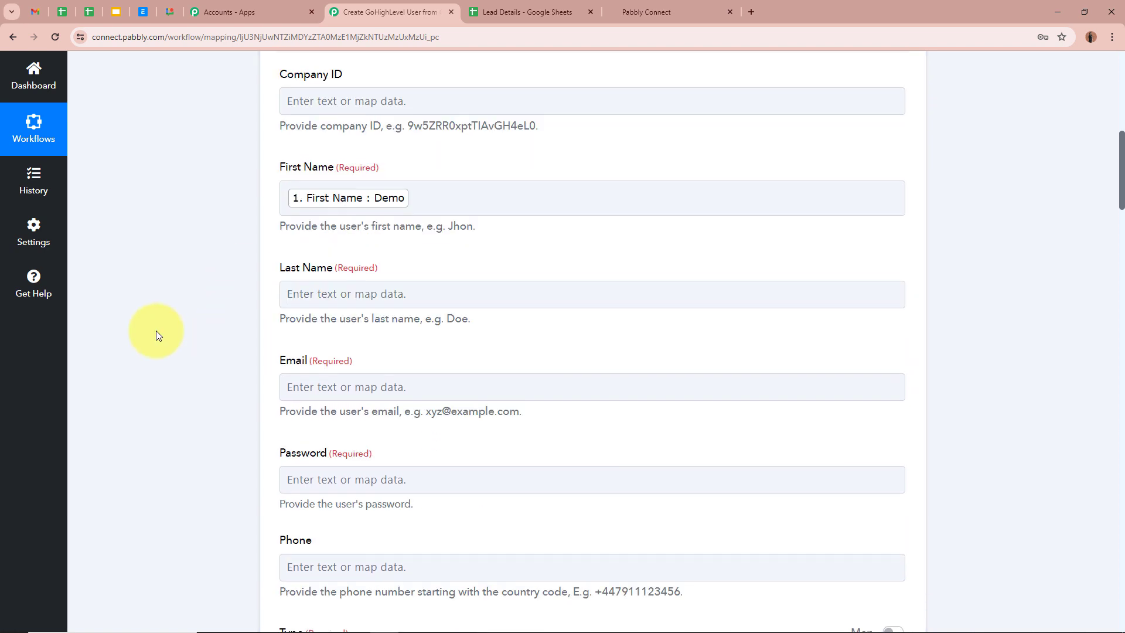
left_click(372, 304)
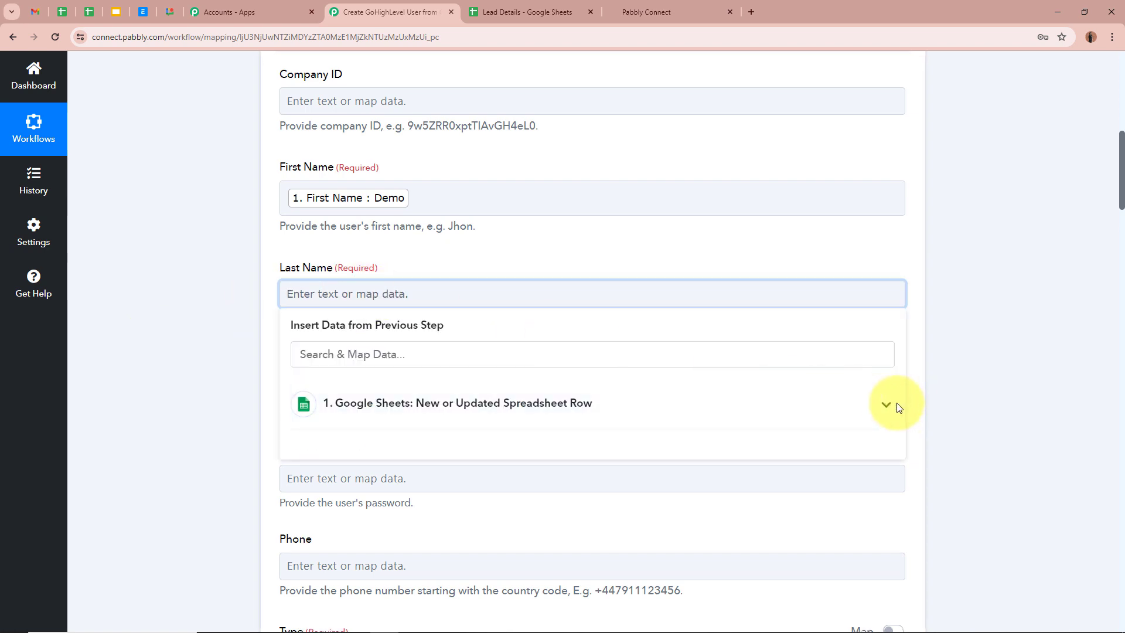
left_click(890, 405)
scroll(586, 498, "down", 2)
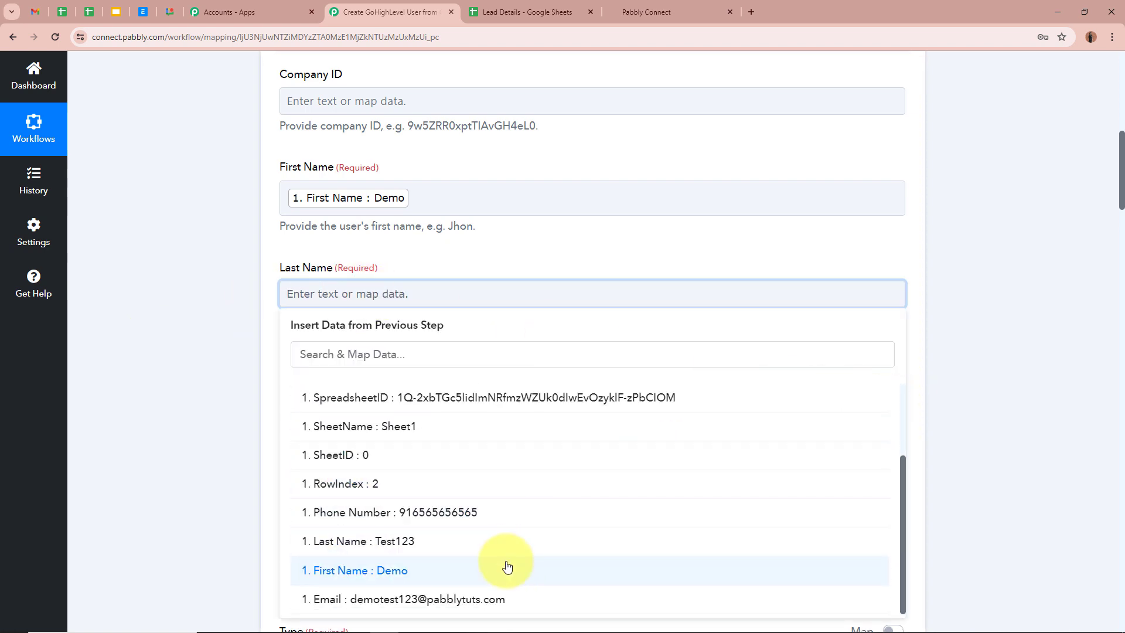
left_click(514, 541)
left_click(185, 287)
- Map the sheet's Email into the Email field
scroll(185, 288, "down", 1)
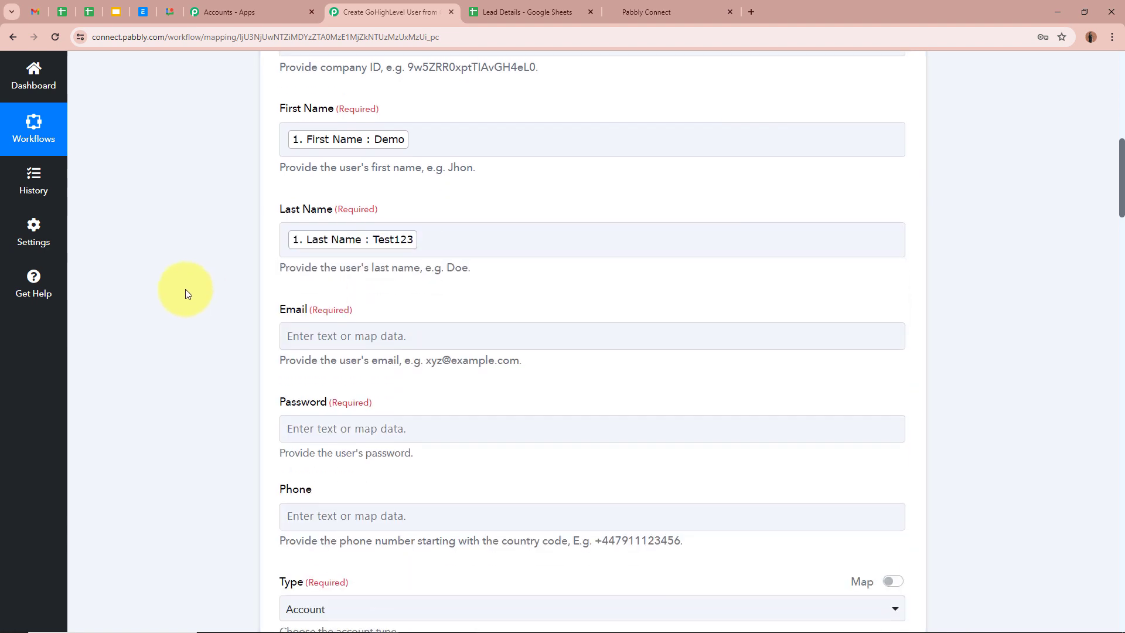
scroll(251, 308, "down", 3)
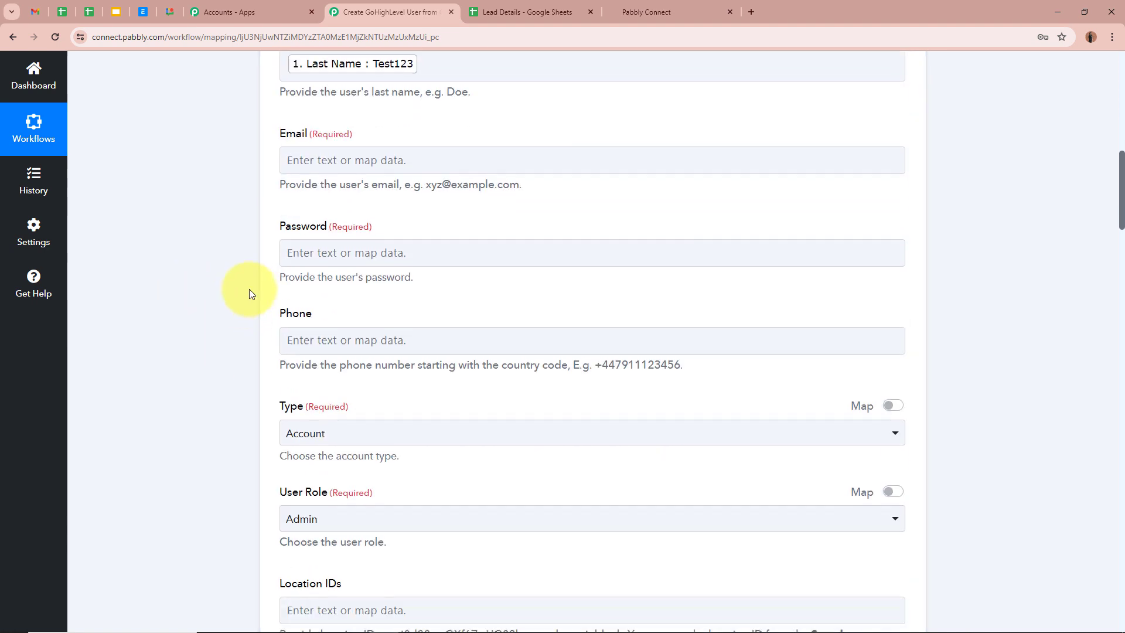
left_click(330, 161)
left_click(884, 271)
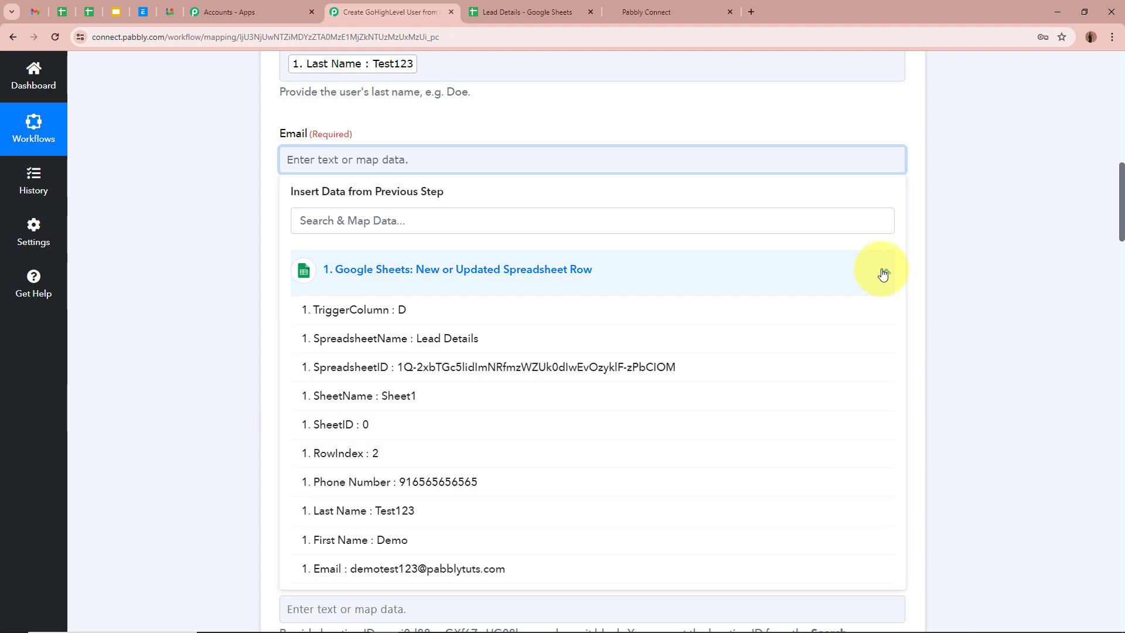
scroll(685, 435, "down", 3)
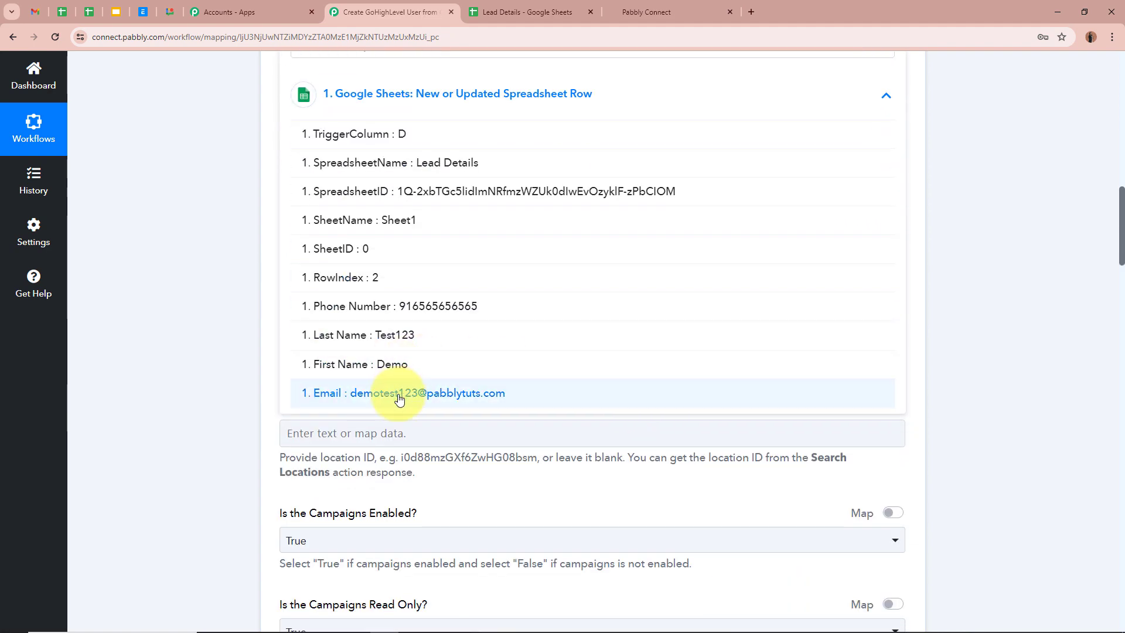
left_click(422, 388)
left_click(165, 258)
- Build the Password from the mapped first and last names plus a typed suffix
scroll(161, 258, "up", 3)
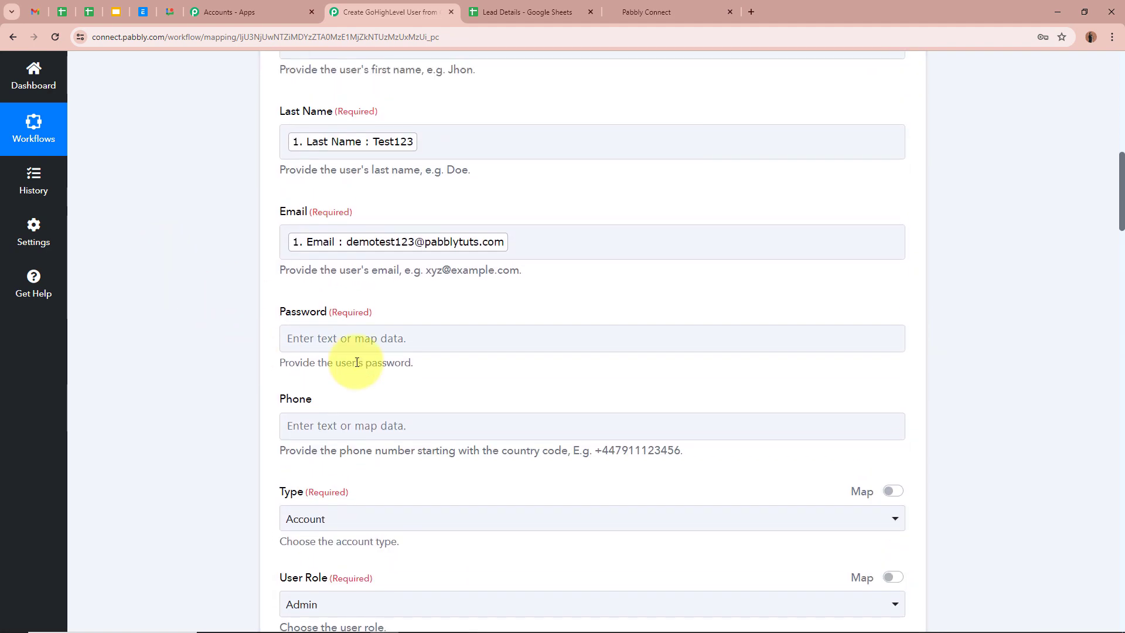
left_click(309, 338)
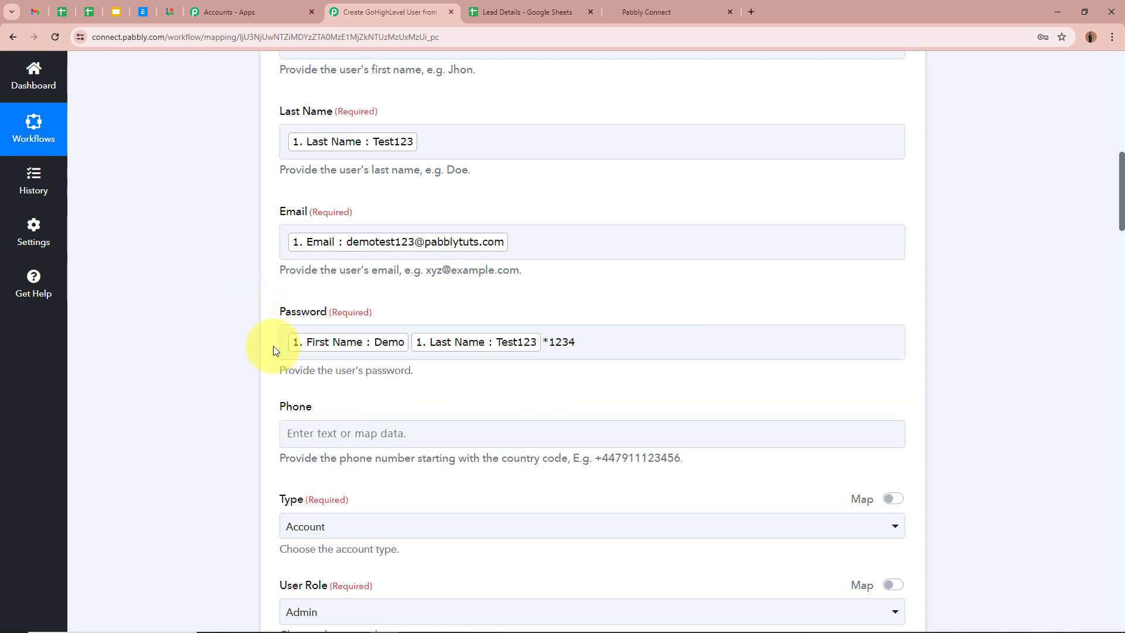
left_click(295, 350)
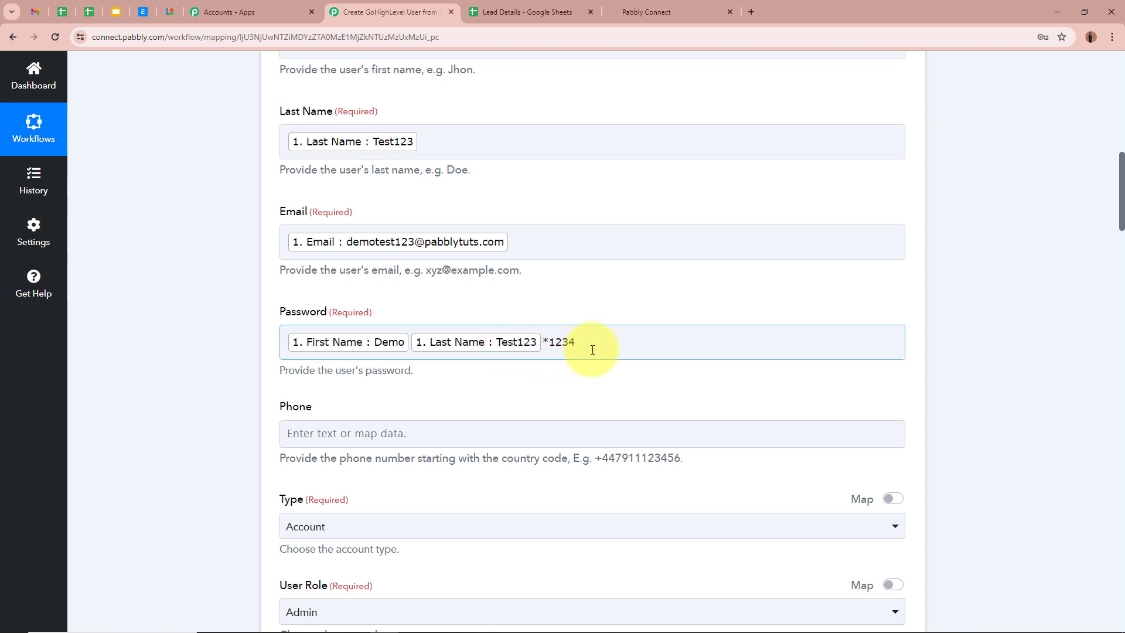
scroll(227, 396, "down", 2)
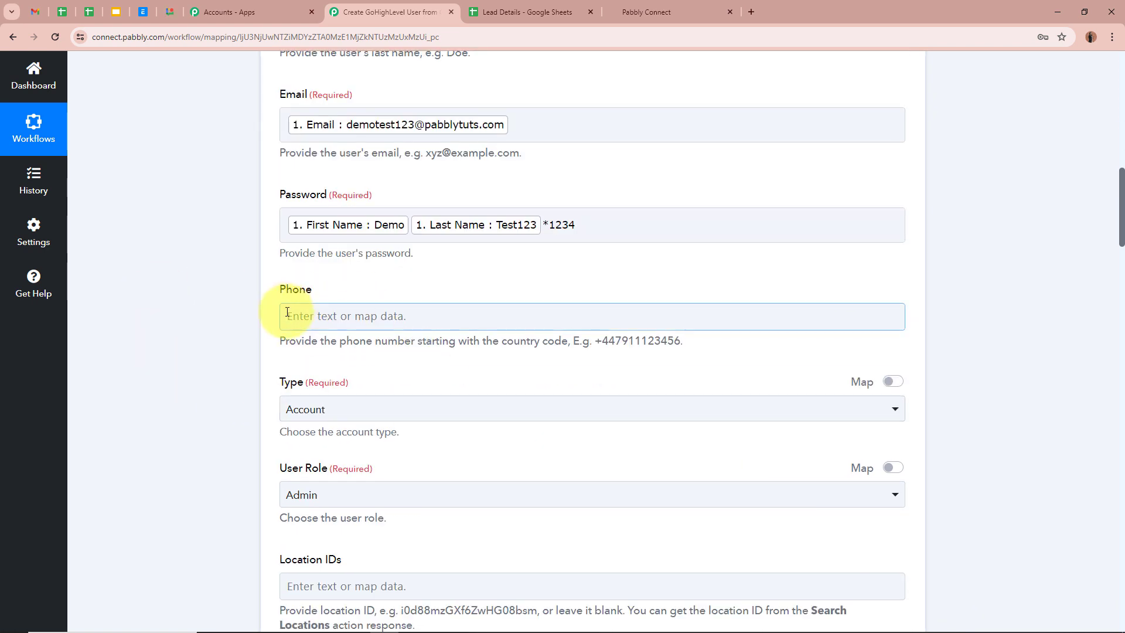
- Map the sheet's Phone Number into the Phone field
scroll(289, 310, "down", 2)
left_click(347, 203)
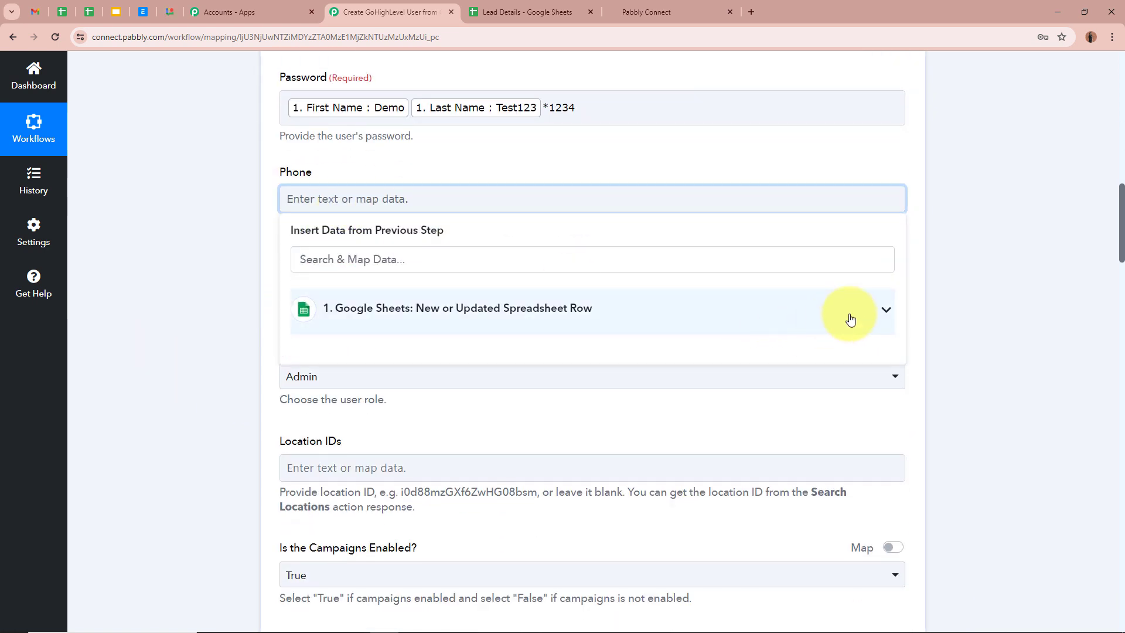
left_click(838, 314)
left_click(515, 516)
left_click(211, 296)
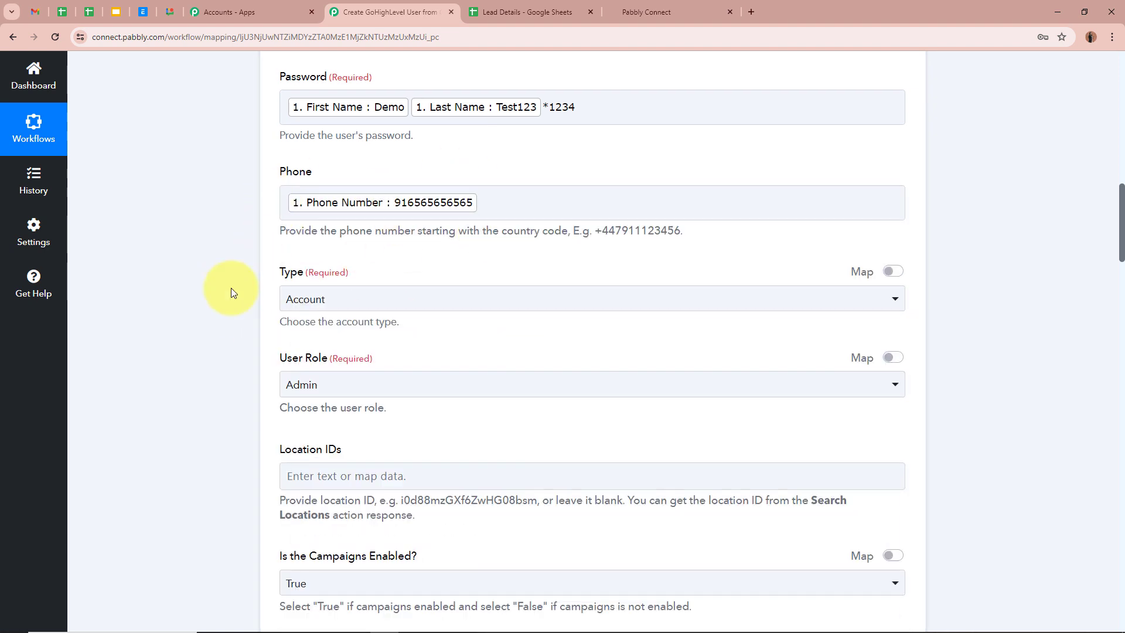
scroll(231, 287, "down", 1)
- Keep Type as Account and set User Role to User, then switch to GoHighLevel
left_click(405, 245)
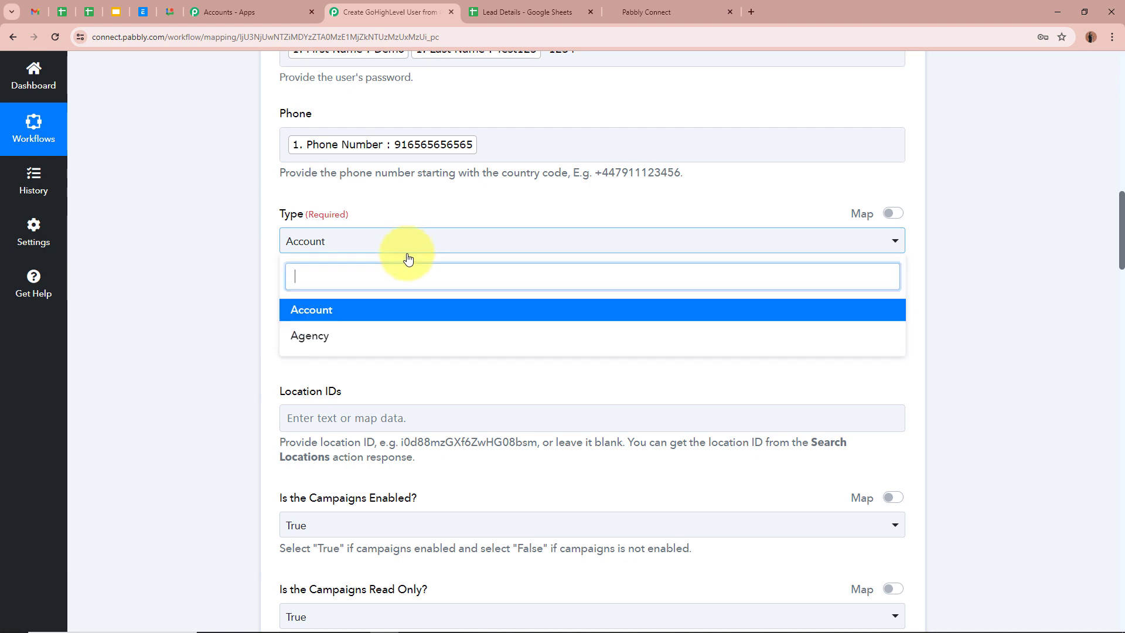
left_click(391, 317)
scroll(147, 304, "down", 1)
left_click(368, 275)
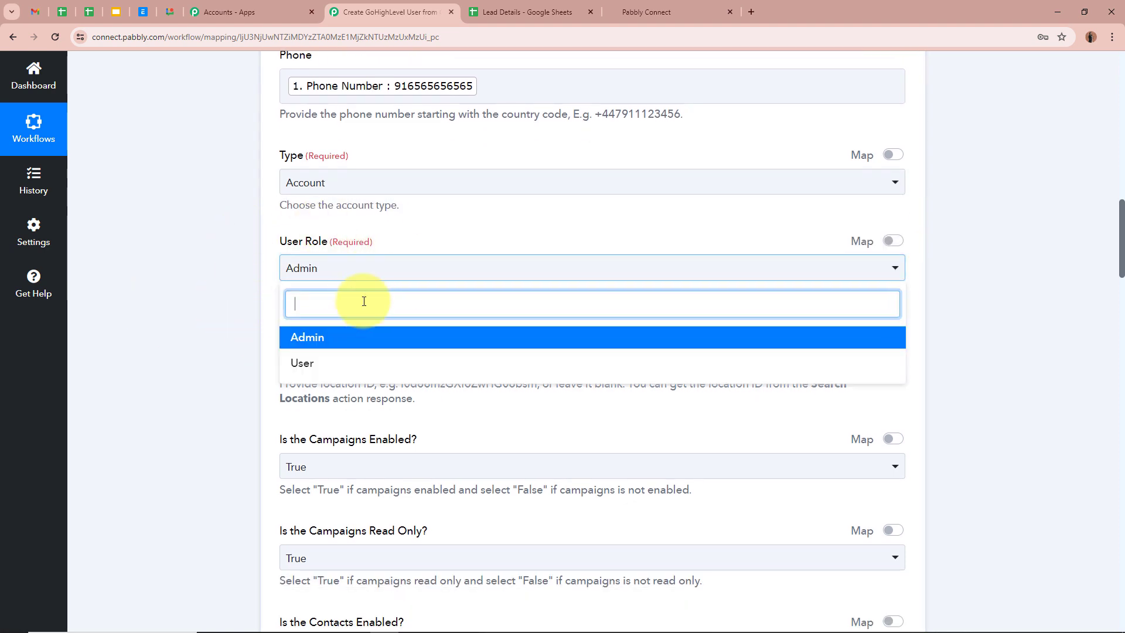
left_click(355, 361)
scroll(216, 305, "down", 1)
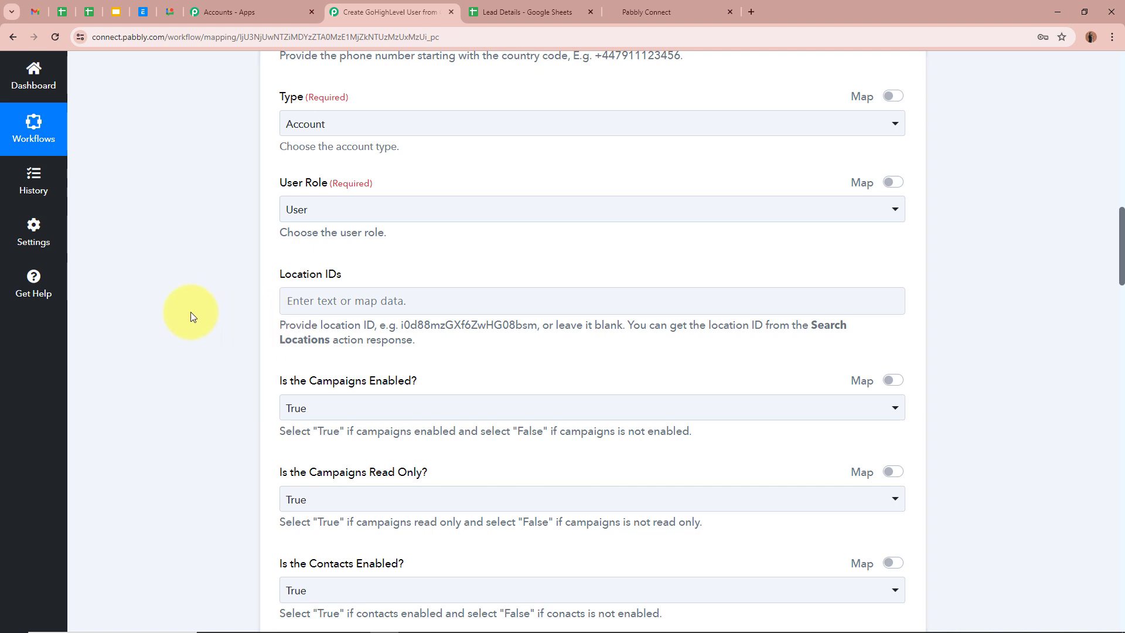
left_click(660, 15)
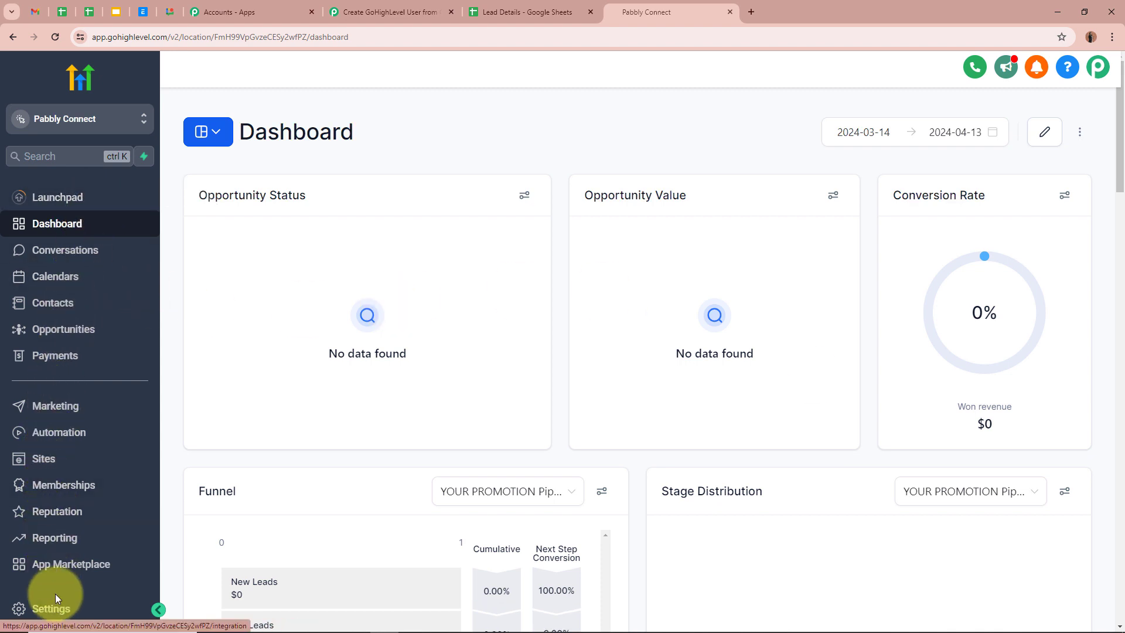
- Copy the Location ID from GoHighLevel's Business Profile and paste it into Location IDs
left_click(52, 609)
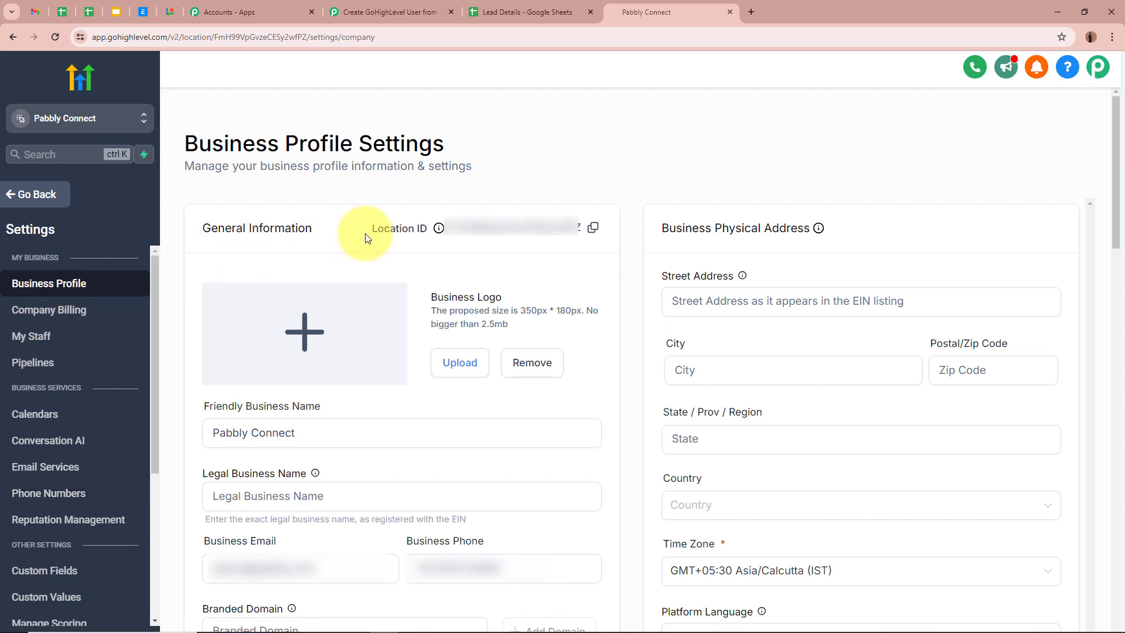
left_click(595, 230)
left_click(390, 11)
left_click(506, 300)
key("ctrl+v")
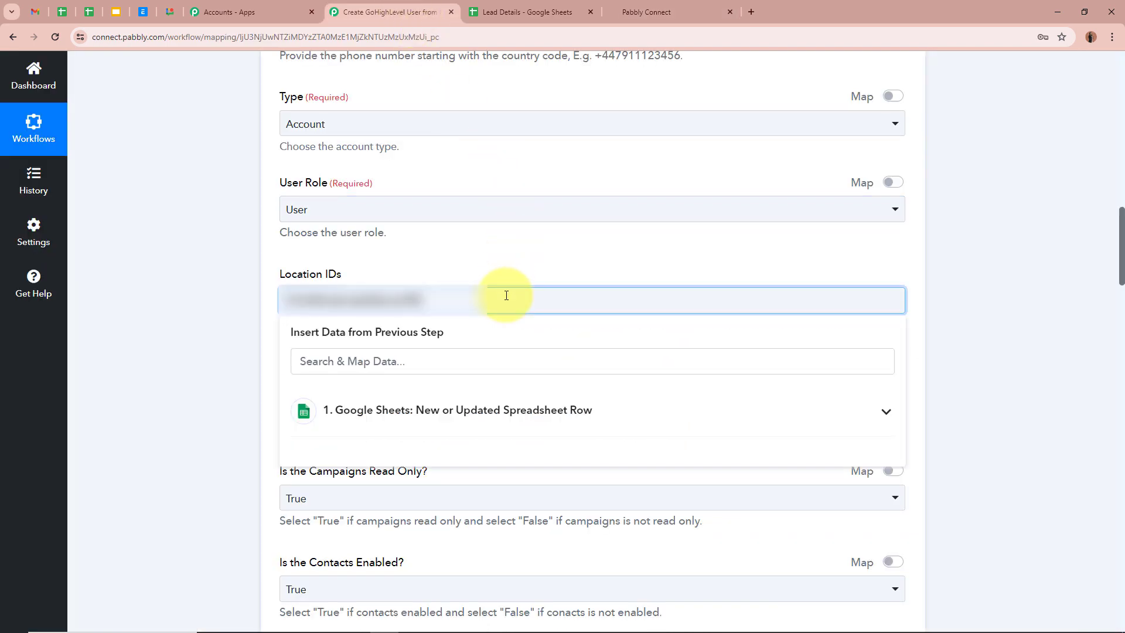
- Save the Create User step, send a test request and review the returned user ID
left_click(139, 295)
scroll(138, 295, "down", 3)
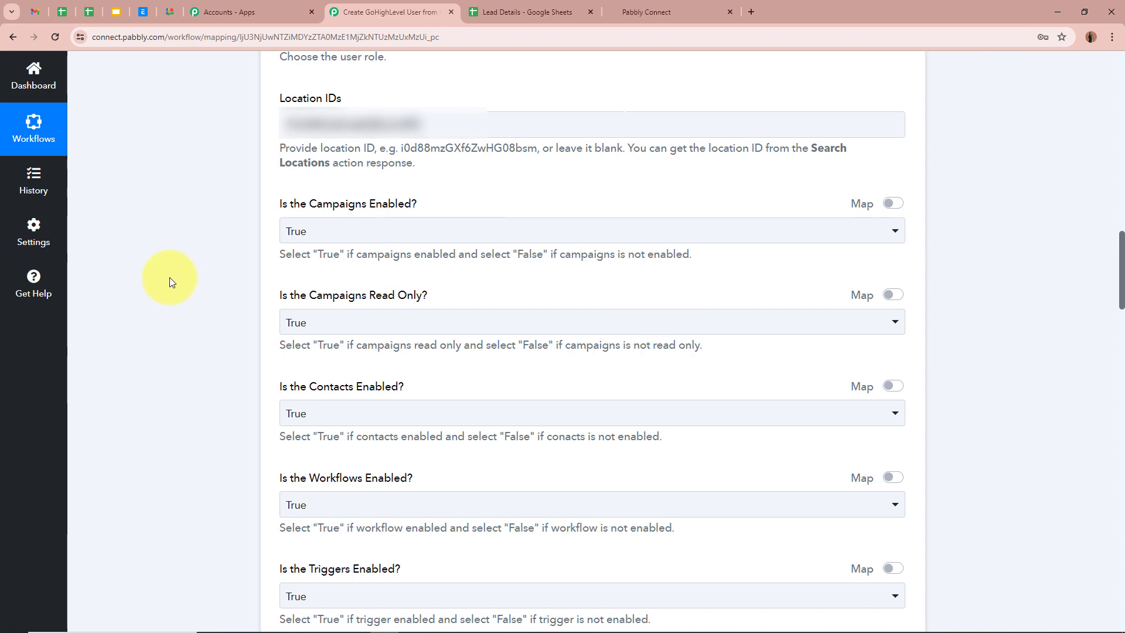
scroll(170, 281, "down", 11)
scroll(170, 282, "down", 12)
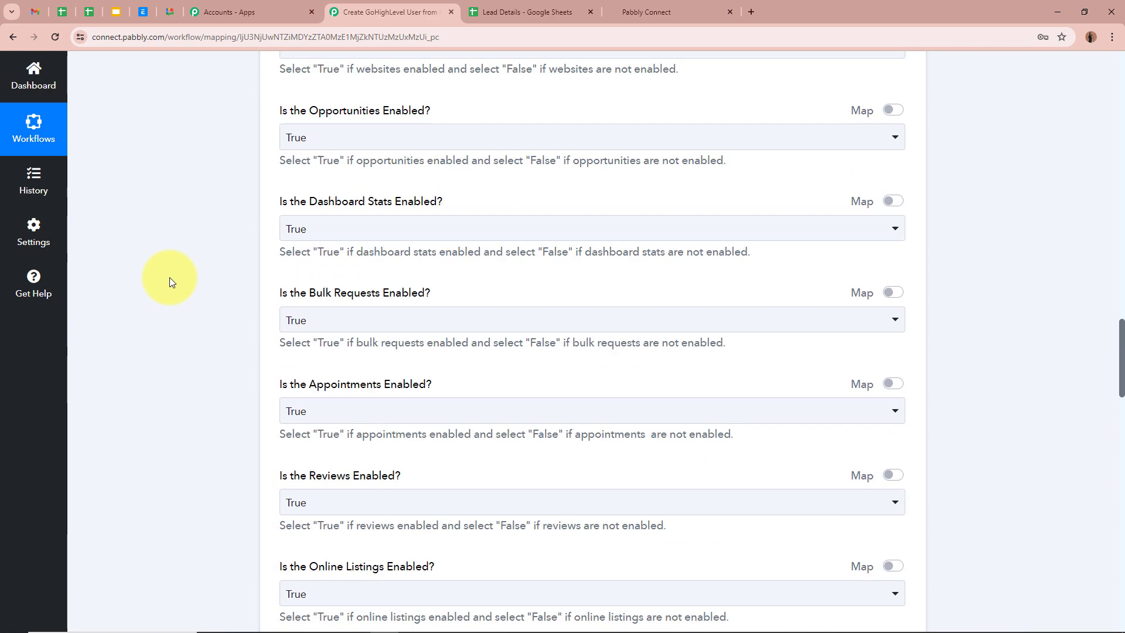
scroll(170, 282, "down", 6)
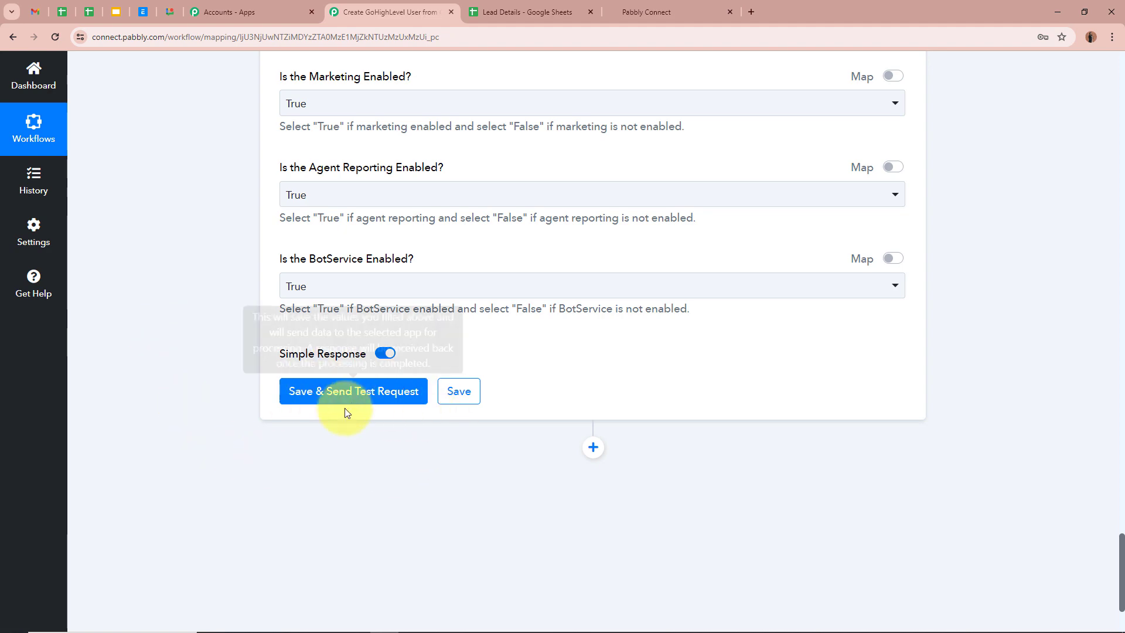
left_click(361, 396)
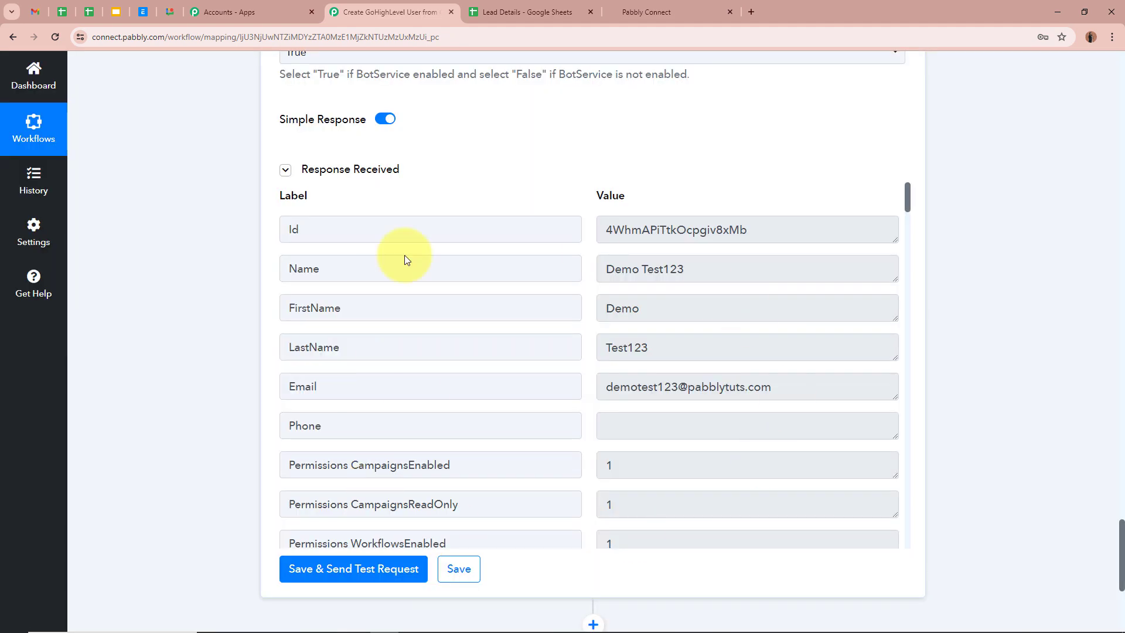
scroll(655, 410, "down", 15)
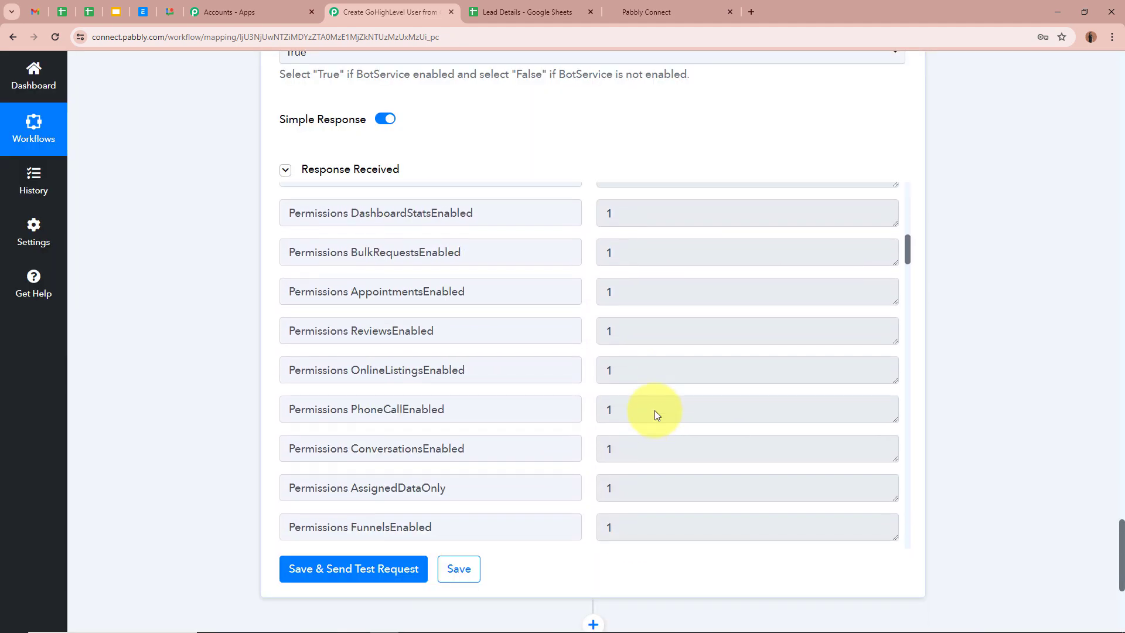
scroll(655, 410, "down", 10)
scroll(659, 407, "up", 11)
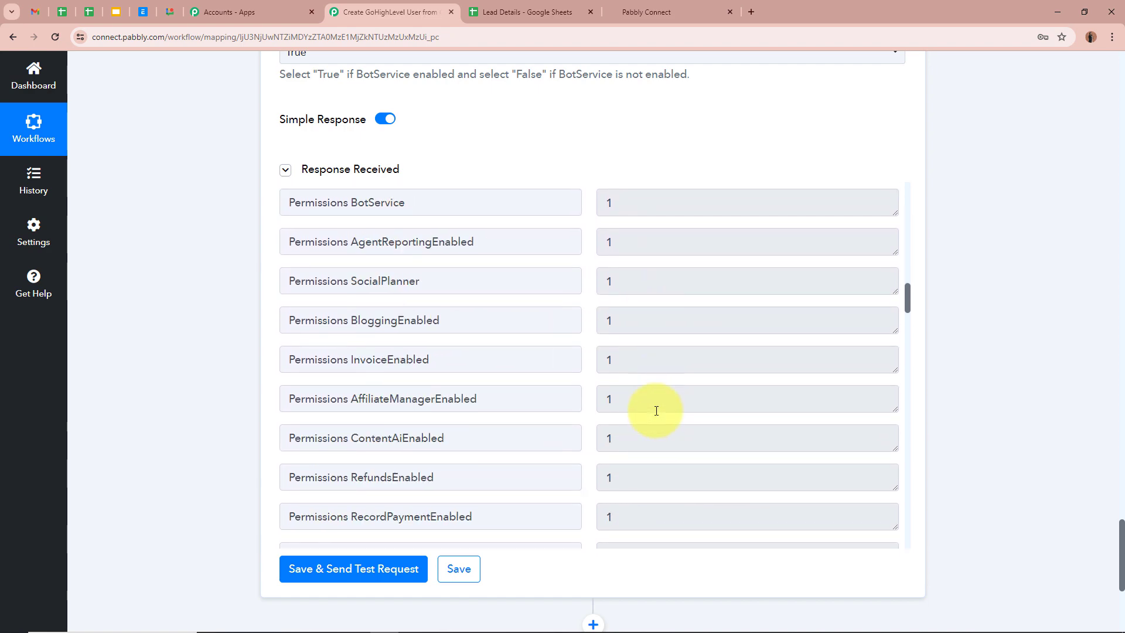
scroll(659, 407, "up", 12)
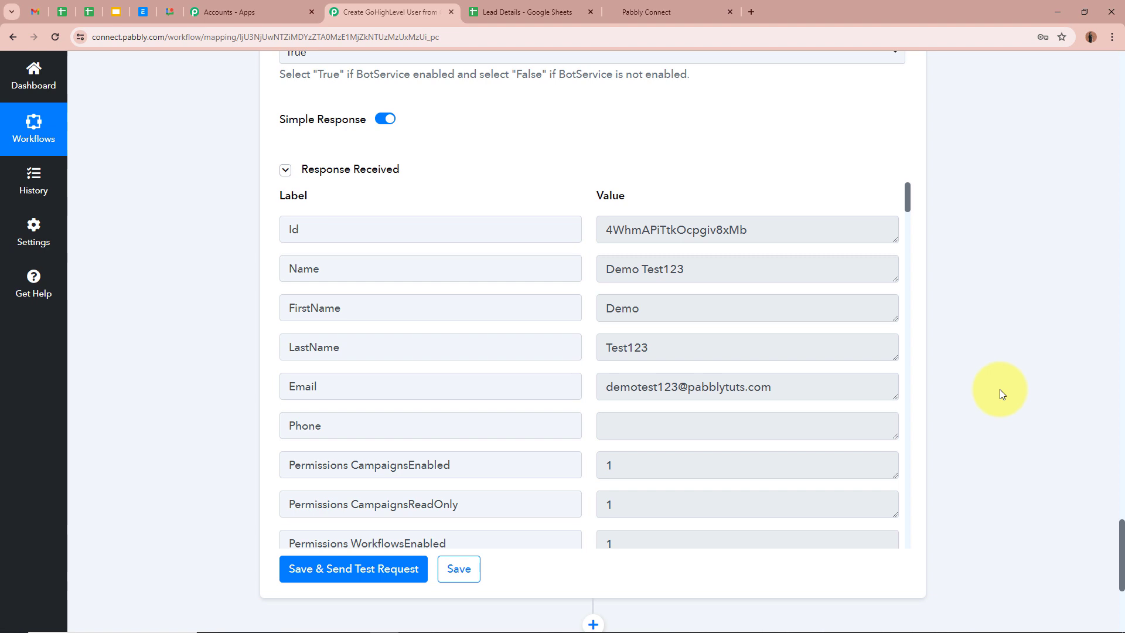
left_click(646, 11)
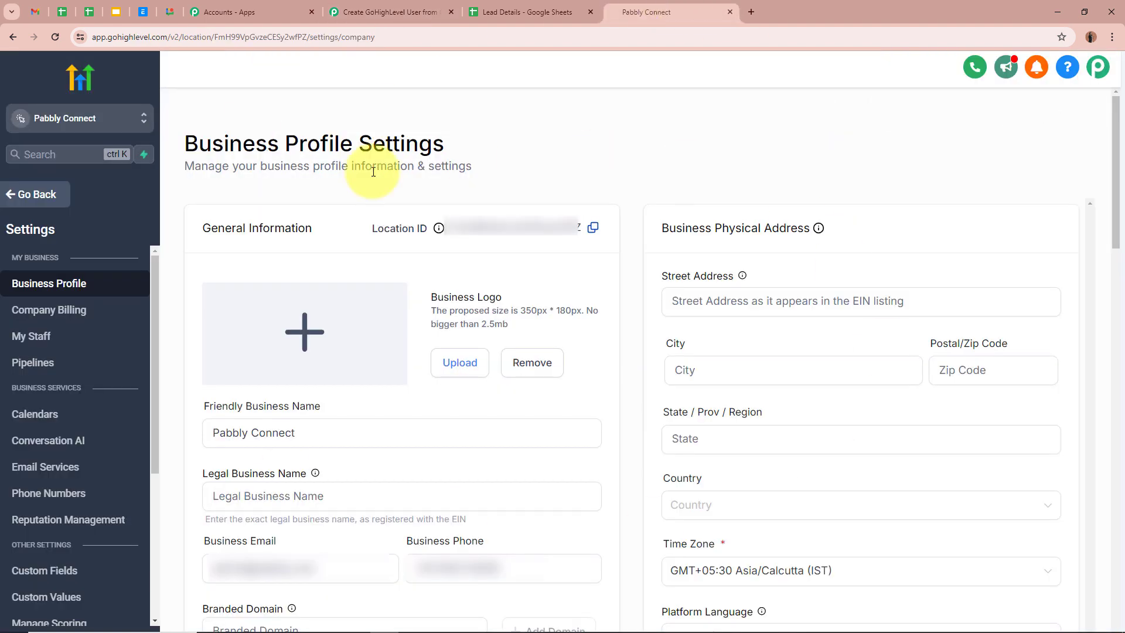
- Open My Staff in Settings to see the new Demo Test123 user listed
left_click(55, 339)
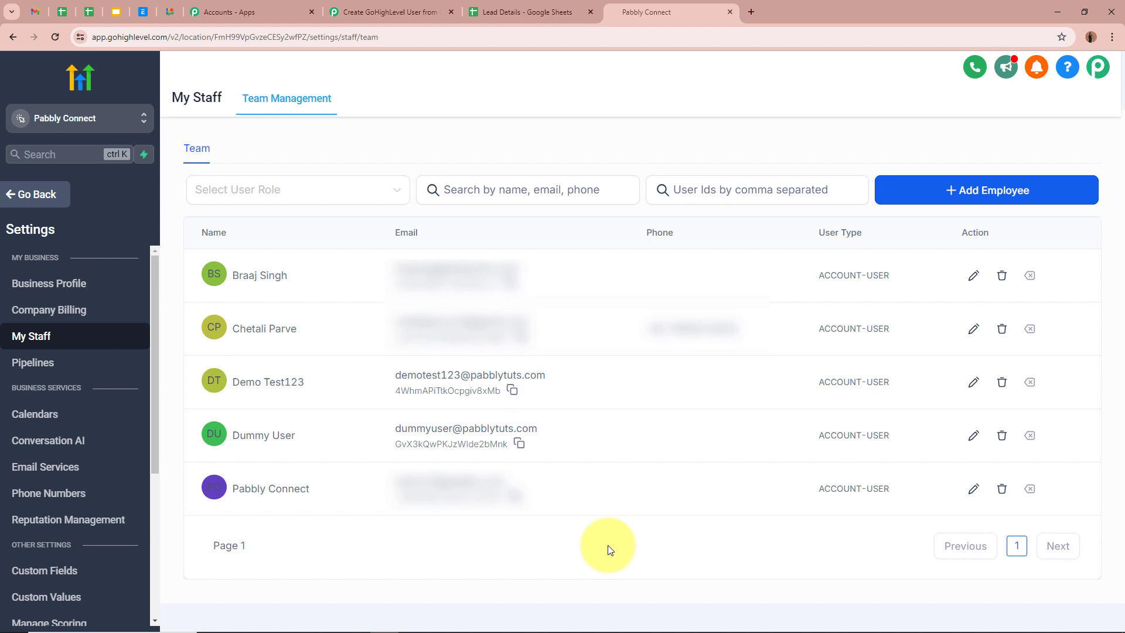
- Add lead Test User234 with phone and e-mail in row 3, then return to GoHighLevel
left_click(519, 12)
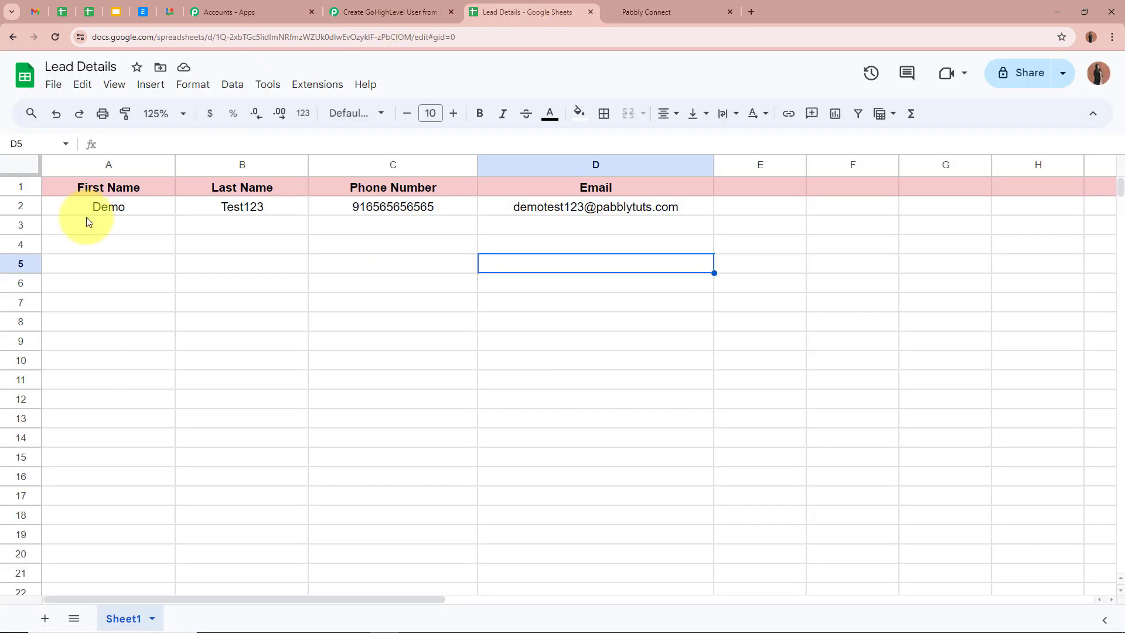
left_click(142, 227)
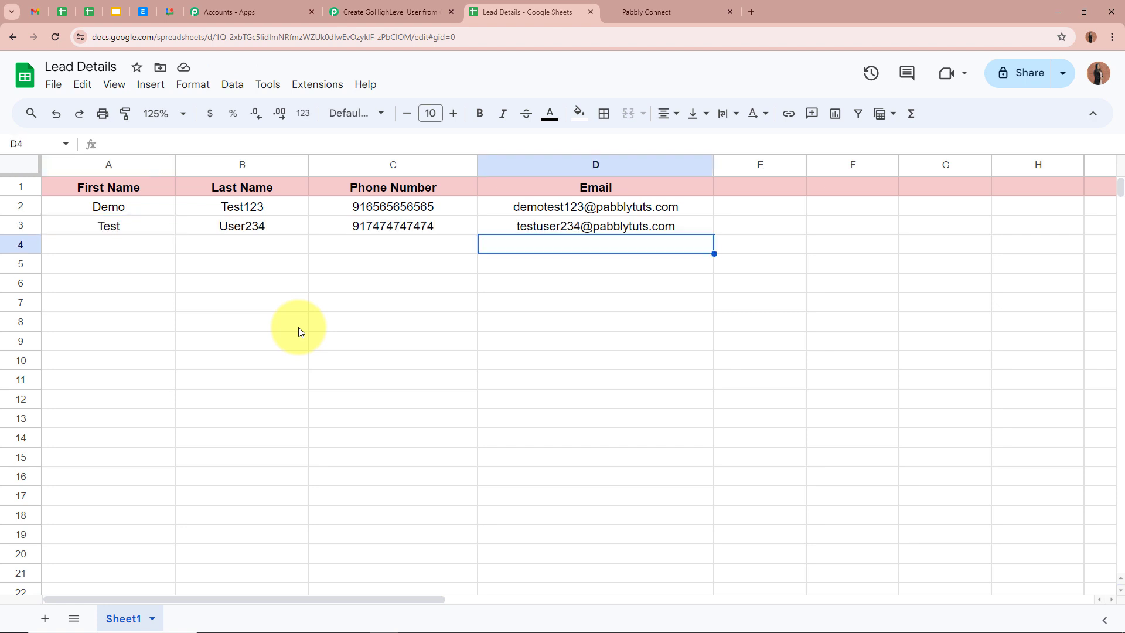
left_click(126, 226)
left_click(258, 225)
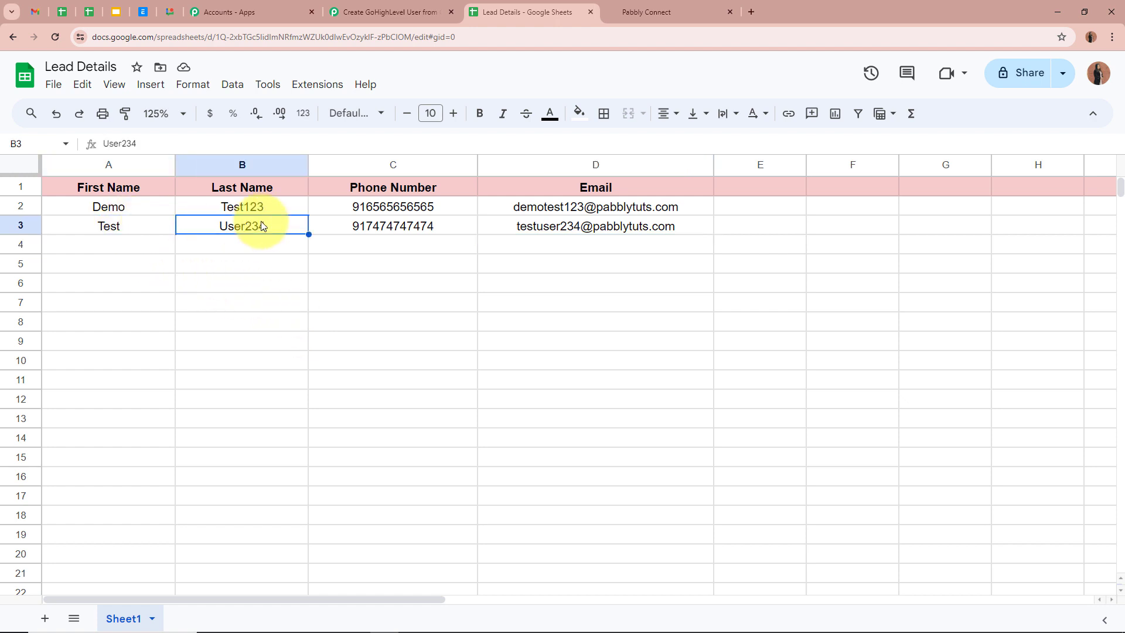
left_click(407, 224)
left_click(501, 244)
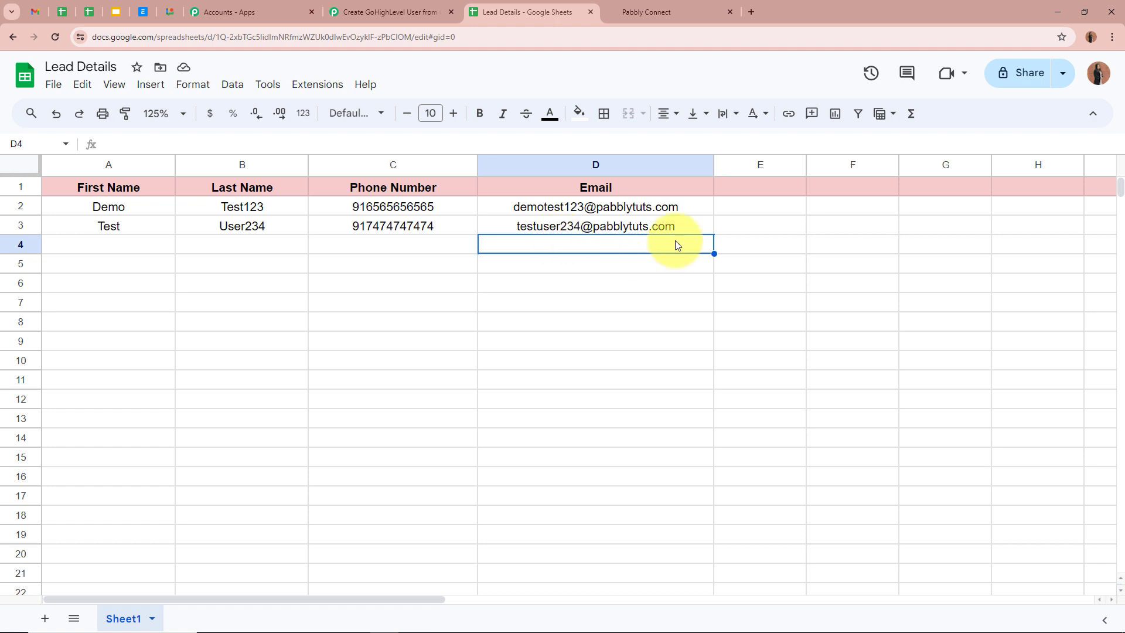
left_click(359, 285)
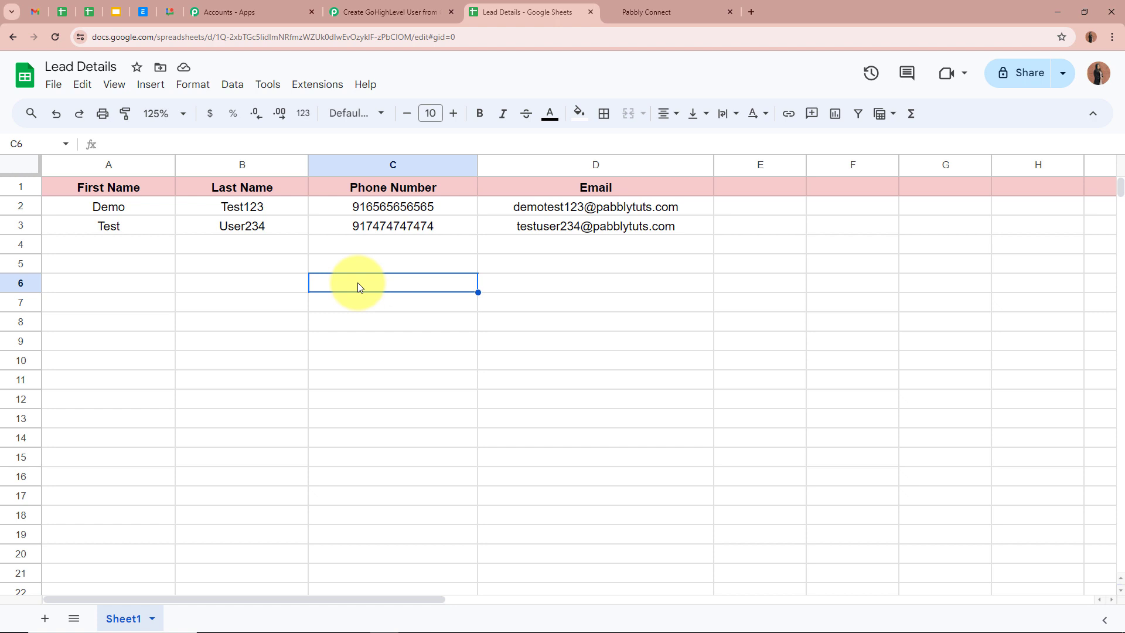
left_click(647, 12)
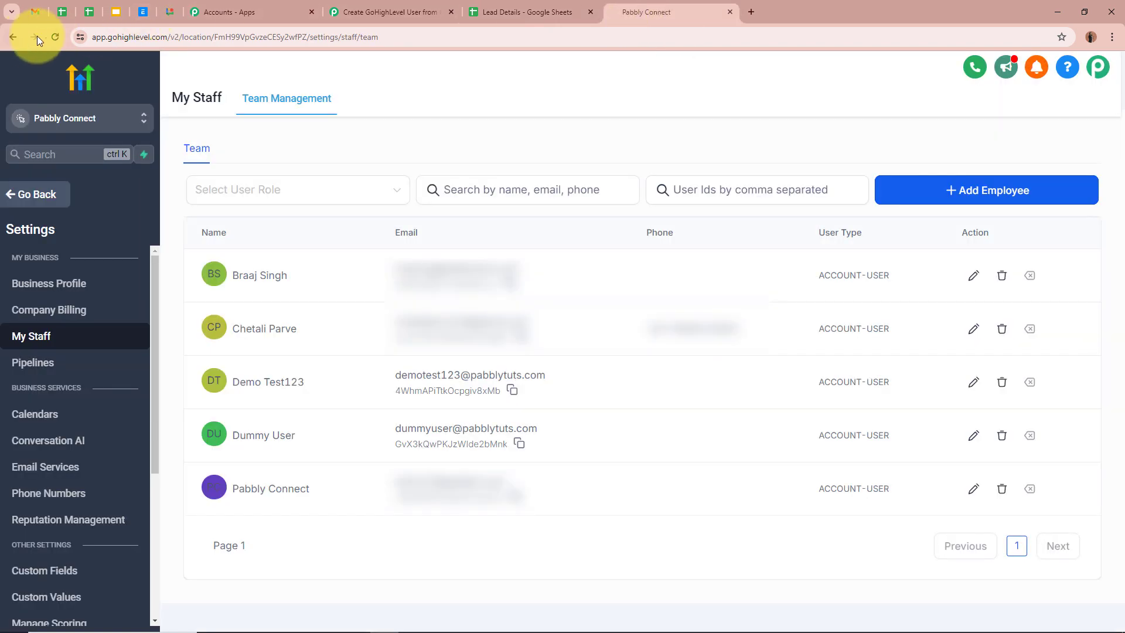
- Reload My Staff to confirm Test User234 was added, then return to the Create GoHighLevel User workflow
left_click(54, 37)
scroll(466, 521, "down", 1)
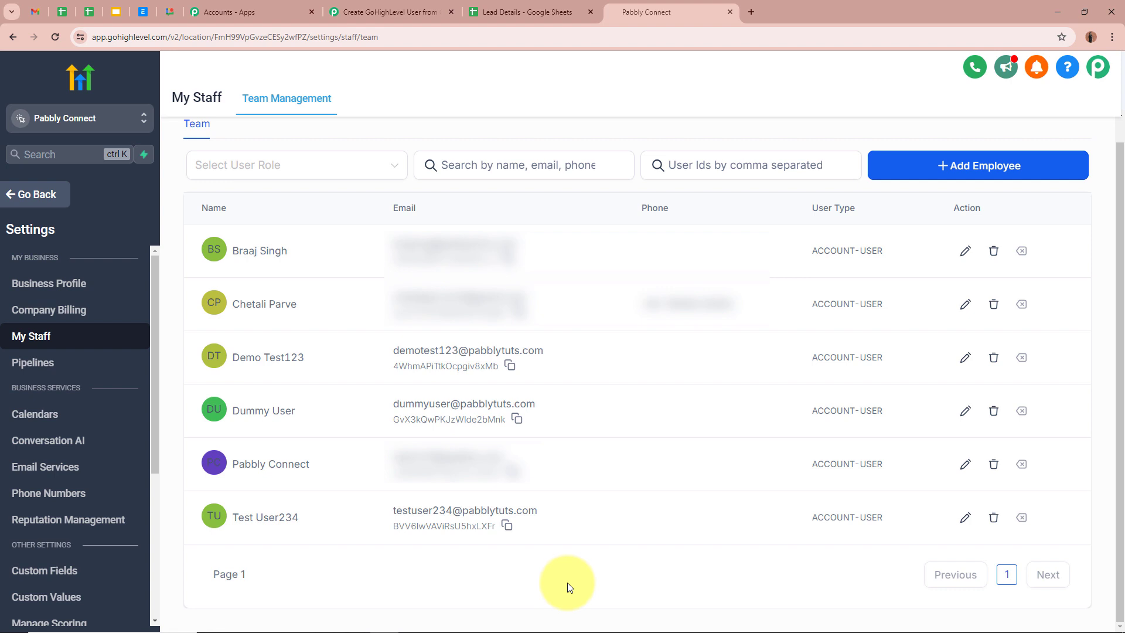
left_click(388, 11)
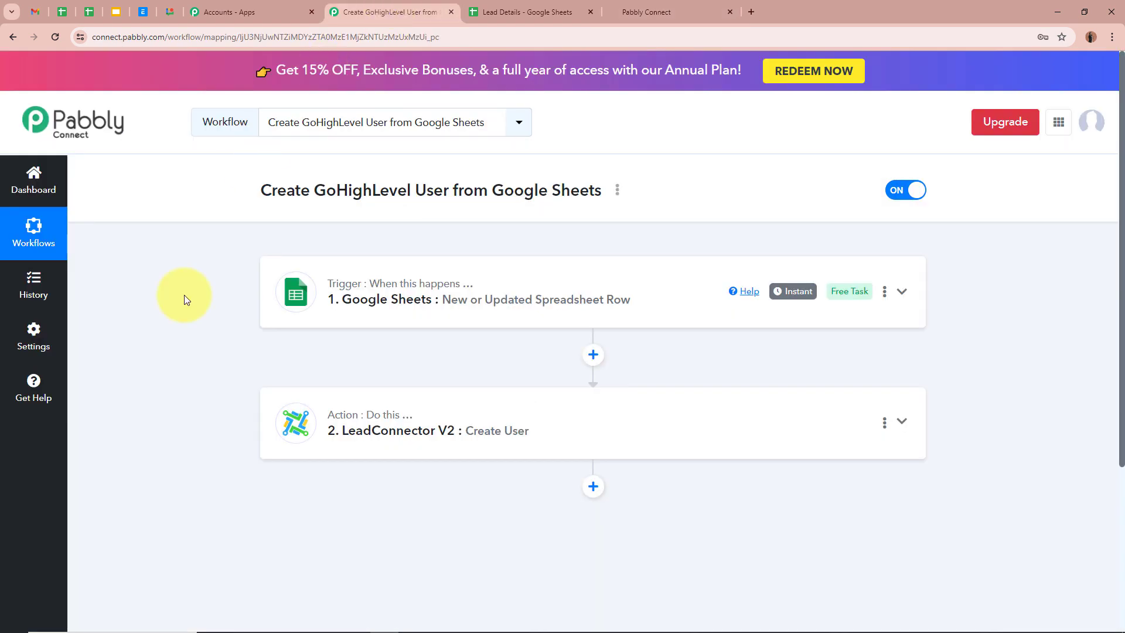